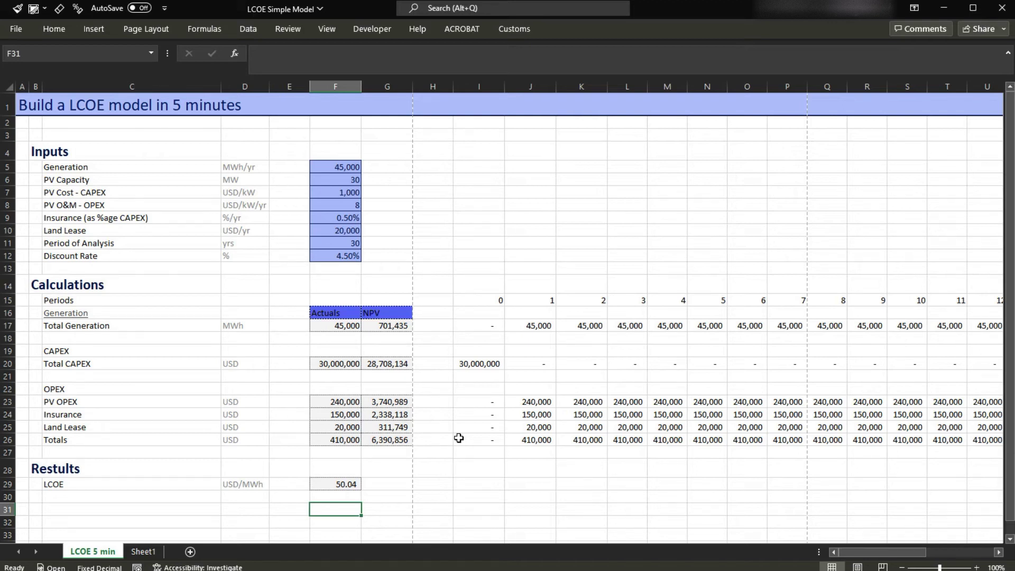
- Review the existing LCOE formula in F29, then move down to F30
left_click(84, 486)
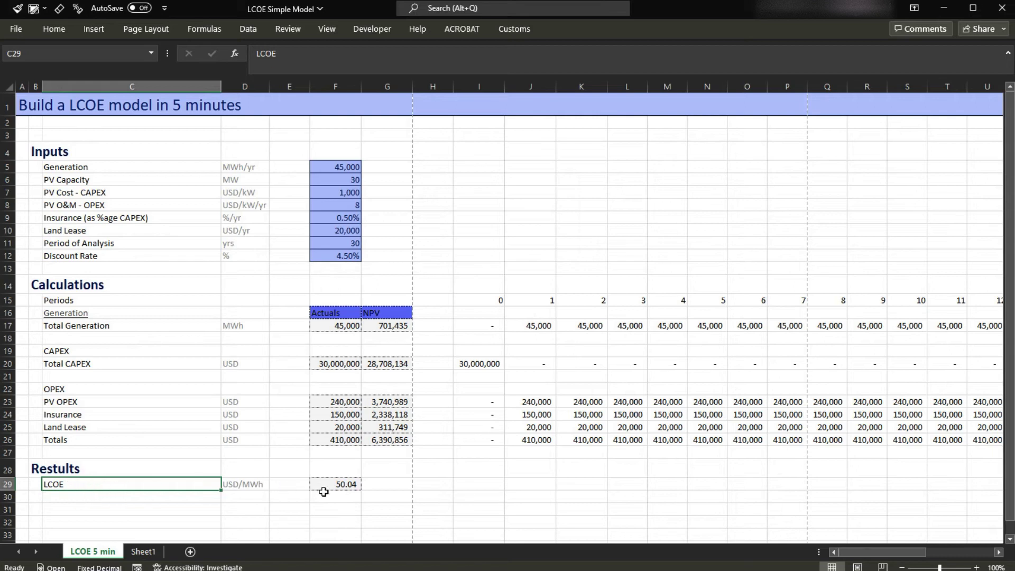
left_click(346, 487)
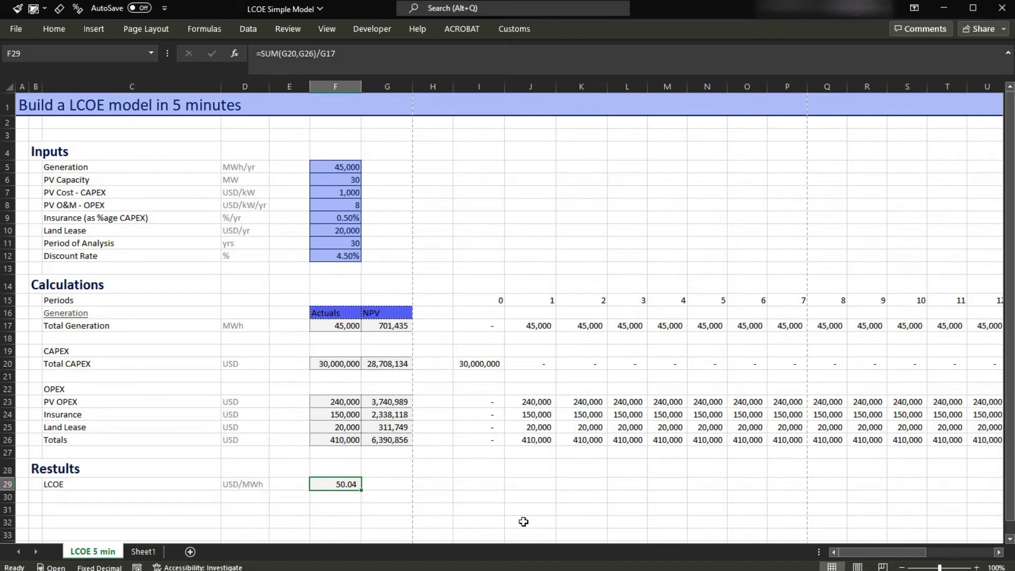
key("Down")
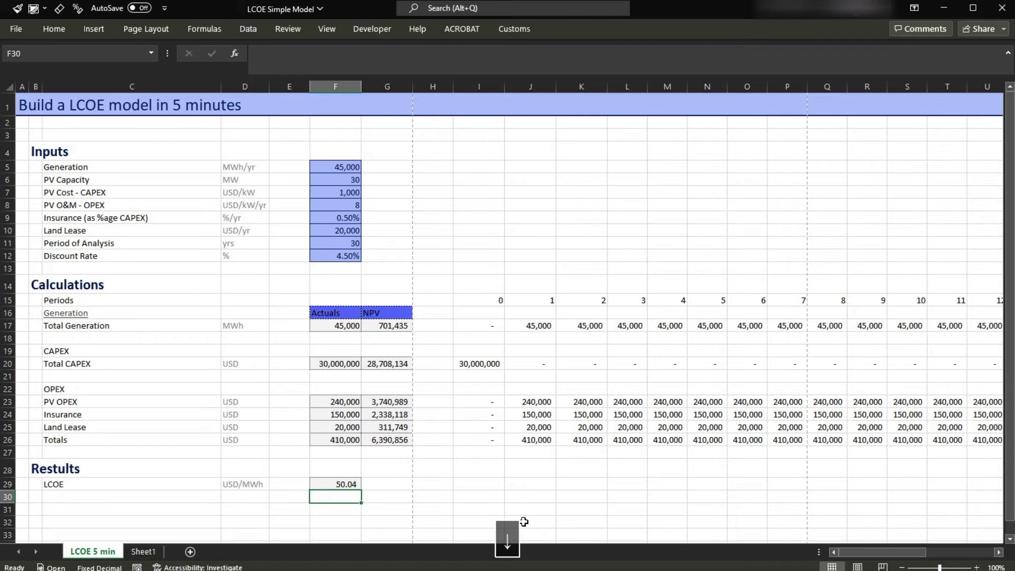
- Start =LAMBDA(generation,CAPEX,OPEX,discount_rate,period_analysis,SUM(CAPE in F30
type("=a")
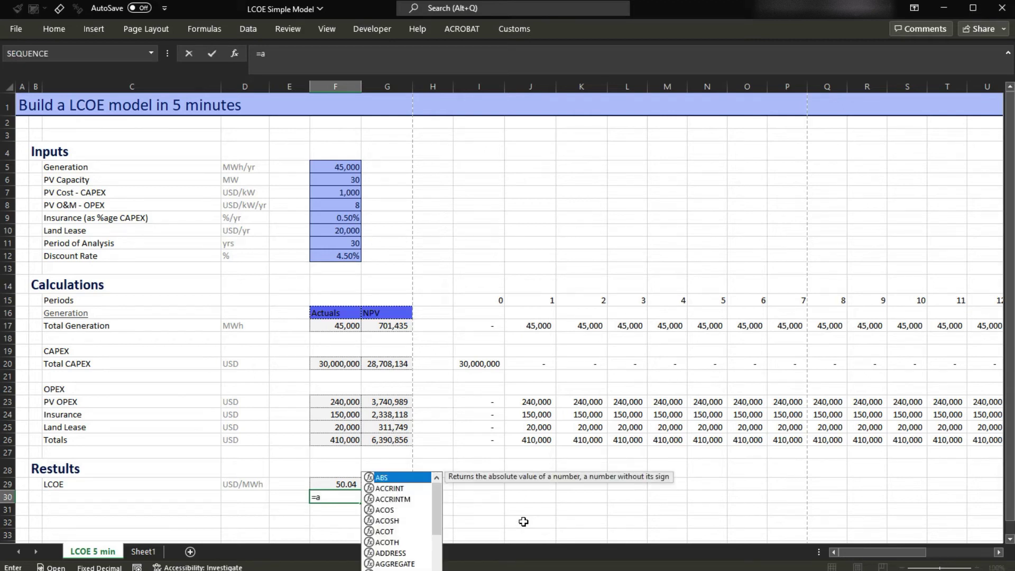
key("BackSpace")
type("lam")
key("Tab")
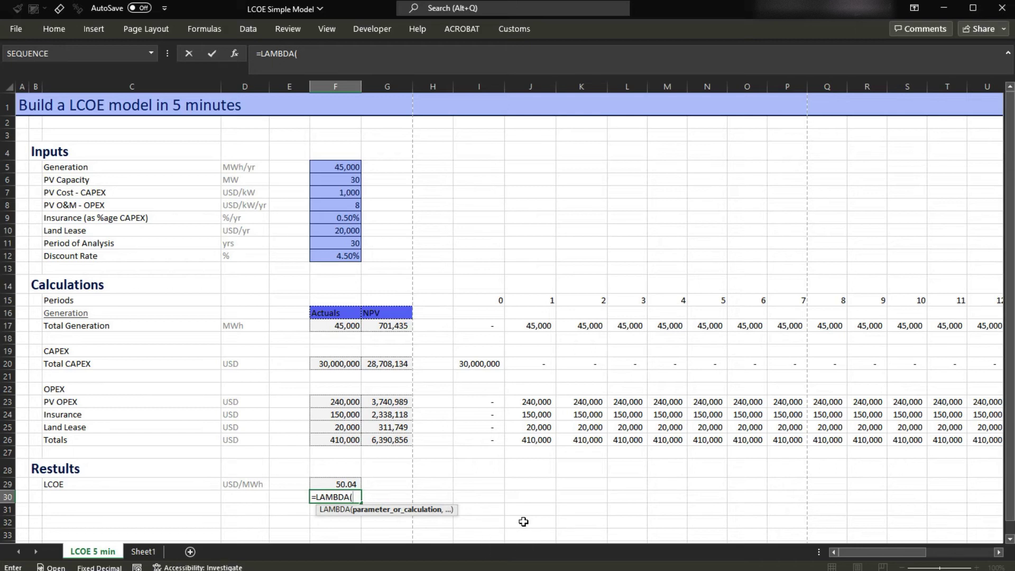
type("generation,CAPEX,")
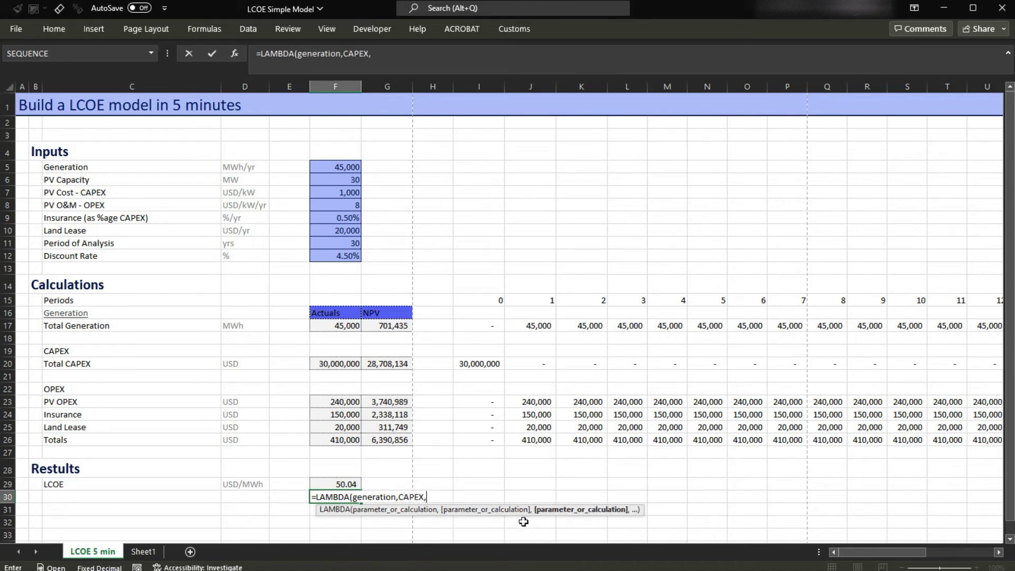
type("OPEX,")
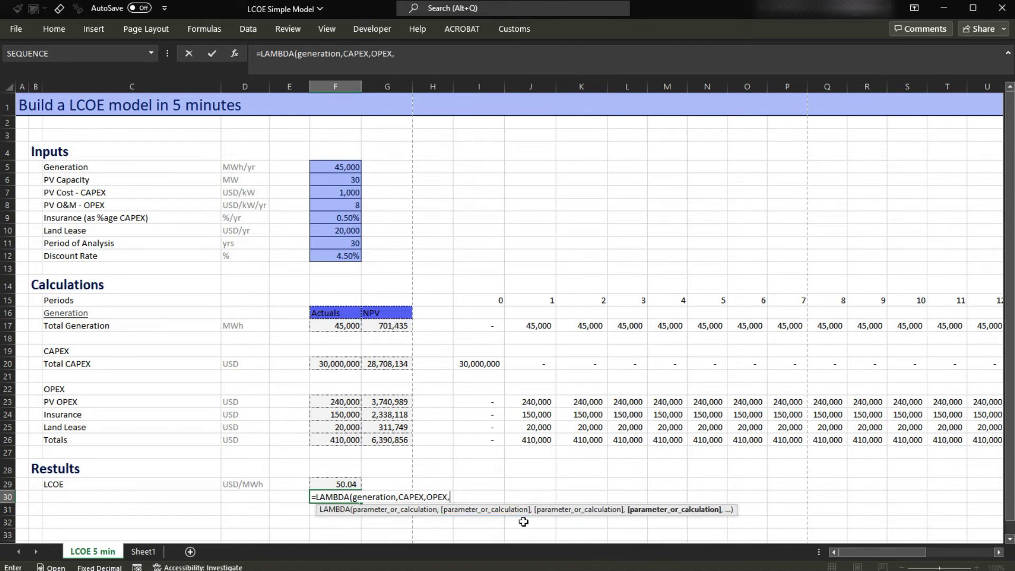
type("discount_rate,period)")
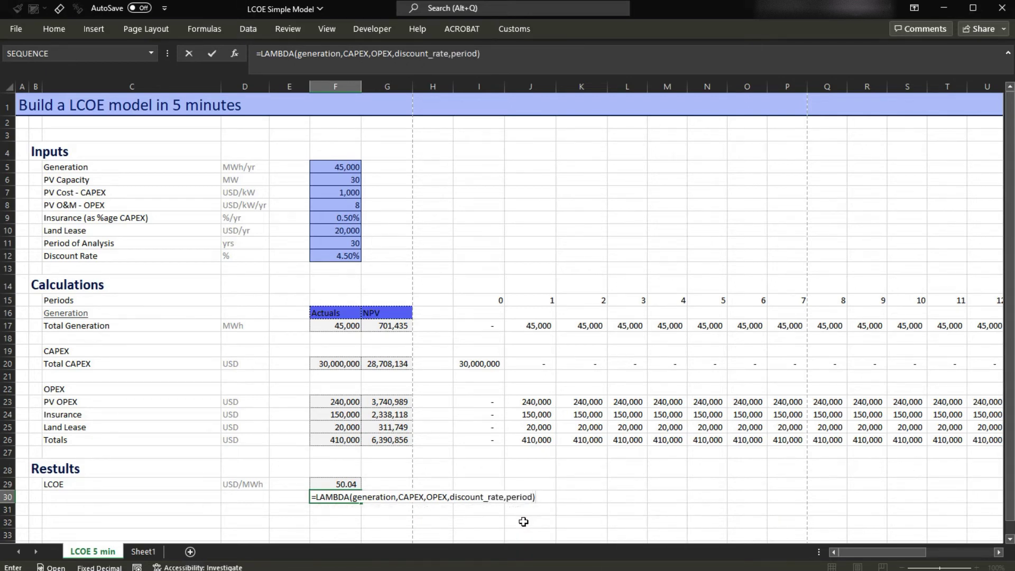
key("BackSpace")
type("_an")
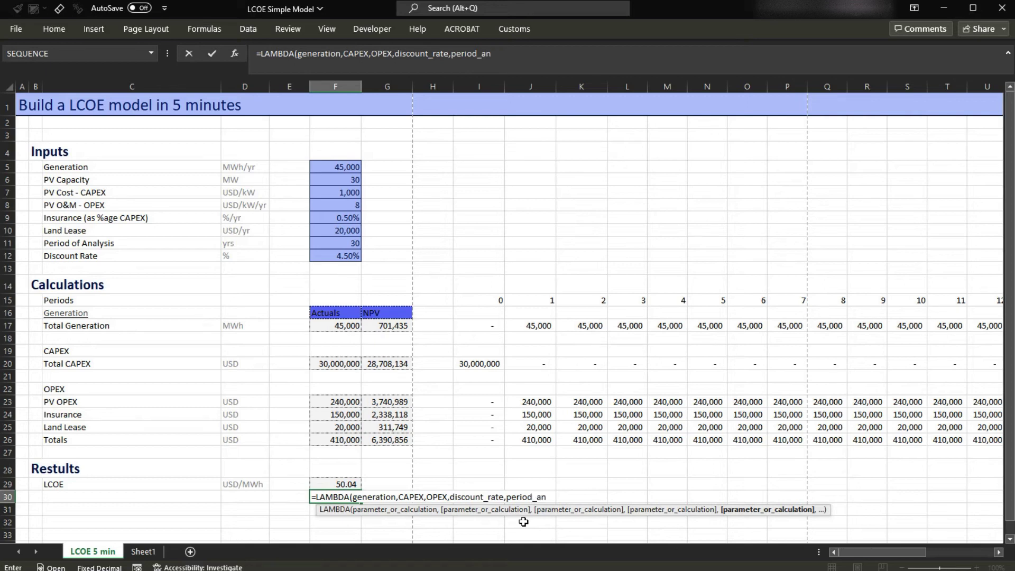
type("alysis,")
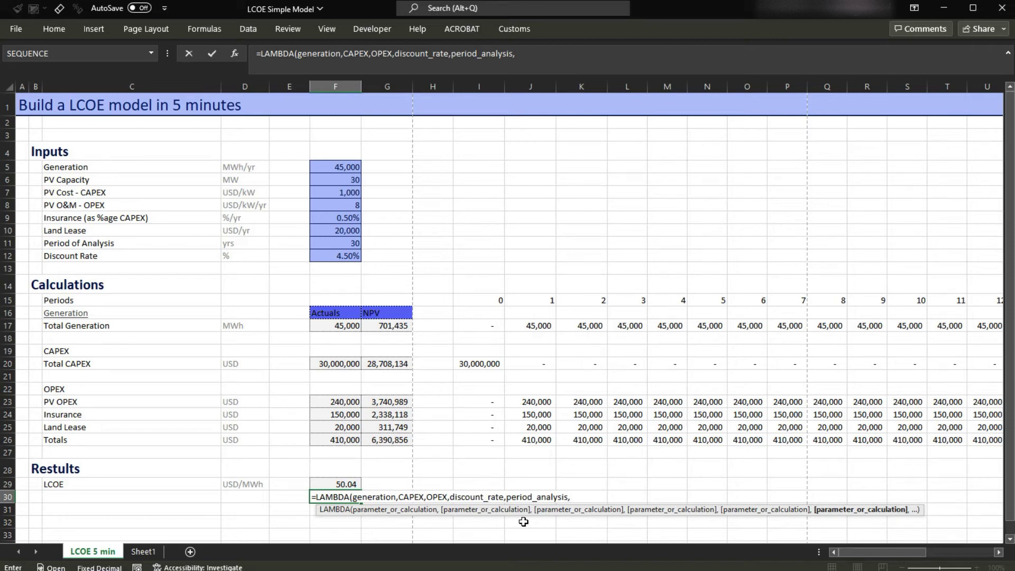
type("su")
key("Tab")
type("CAPE")
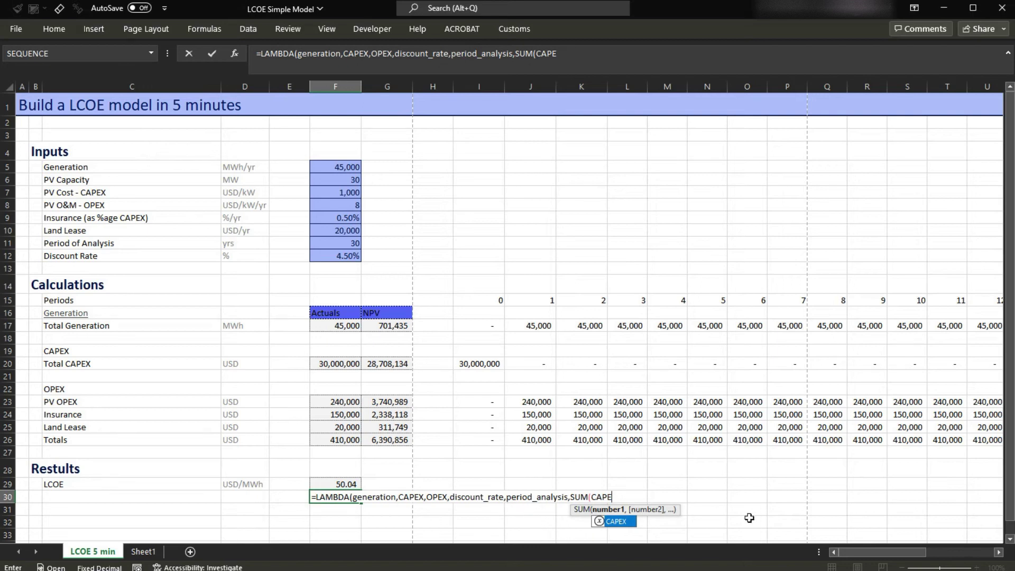
- Continue the formula with CAPEX,NPV(discount_rate,SEQUENCE(1,period_analysis,OPEX,0)) inside the SUM
key("Tab")
type(",")
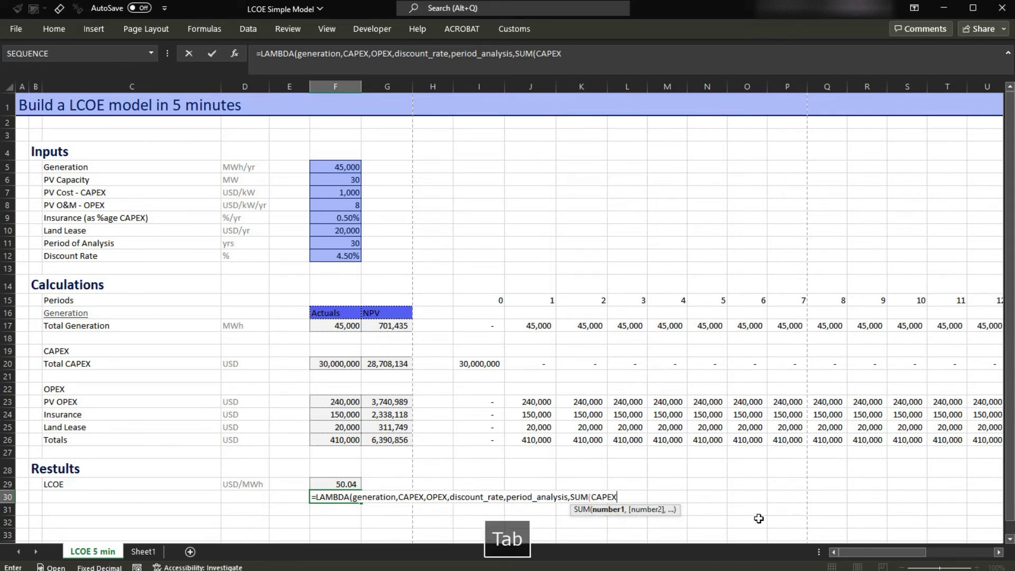
type("NPV")
key("Tab")
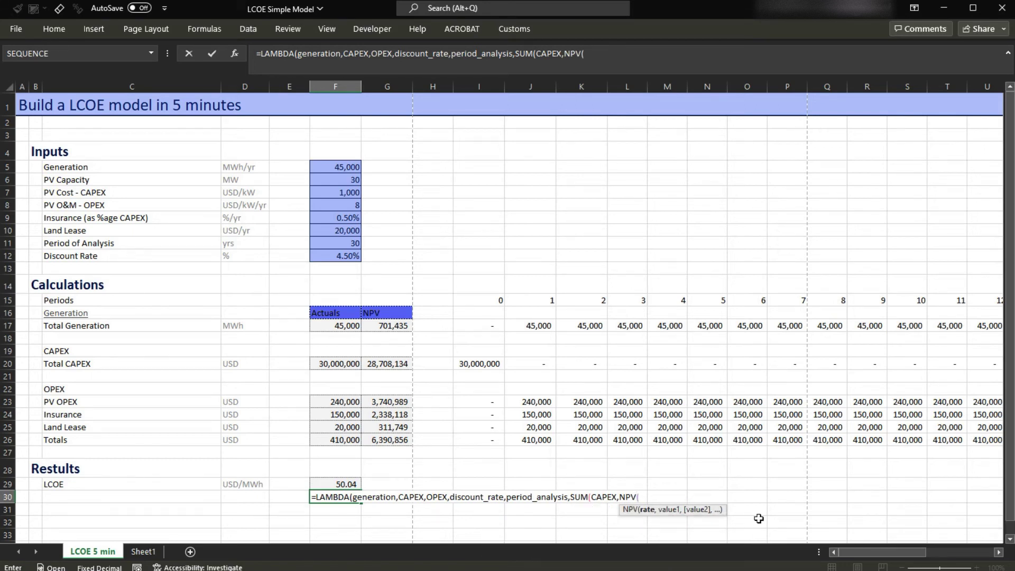
type("discou")
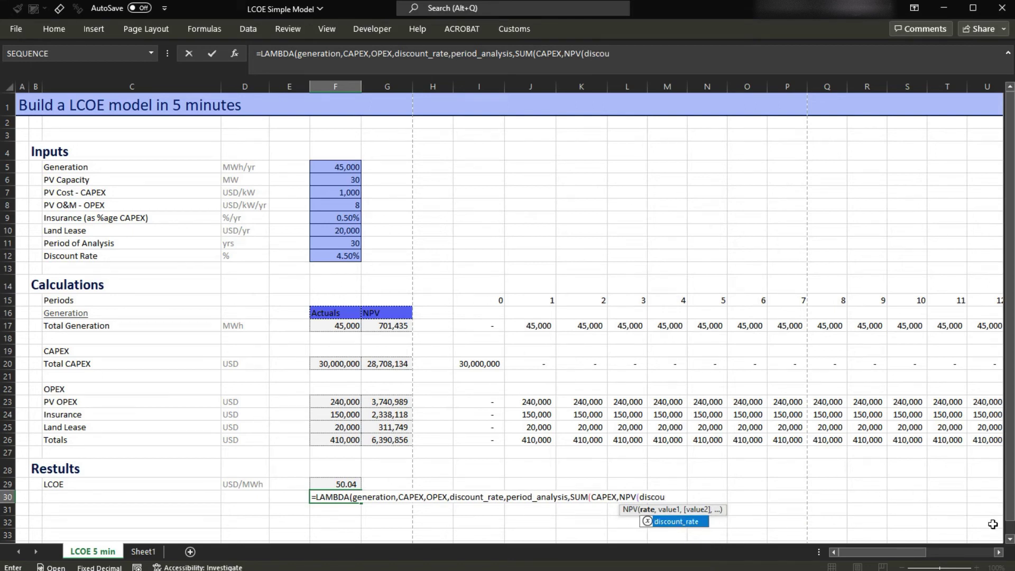
key("Tab")
type(",")
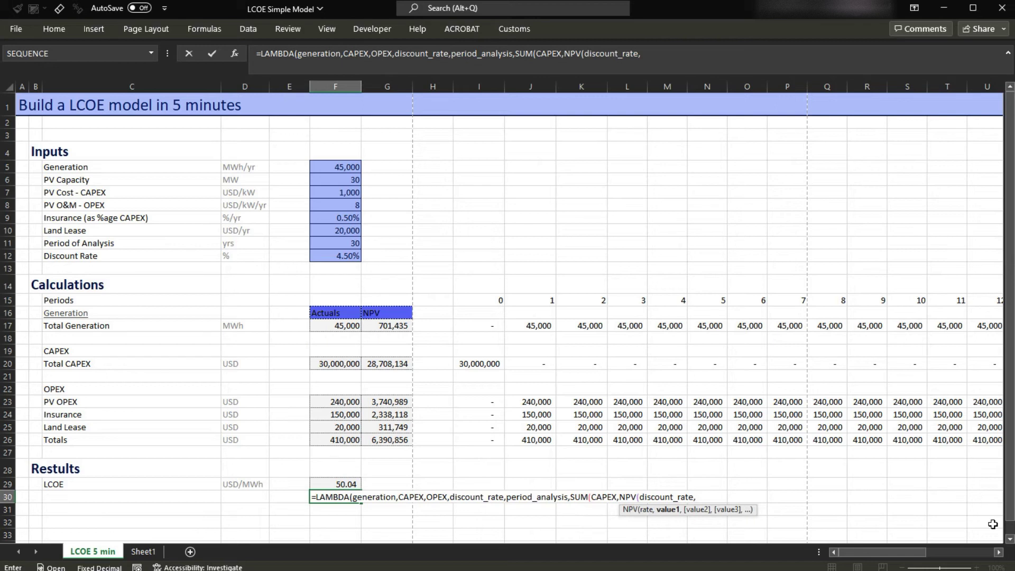
type("seque")
key("Tab")
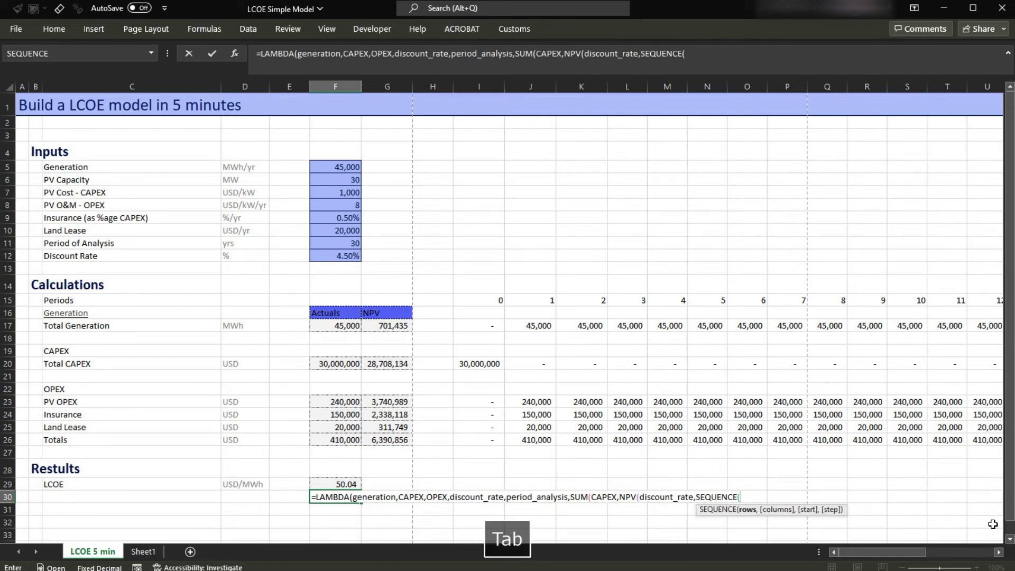
type("1,")
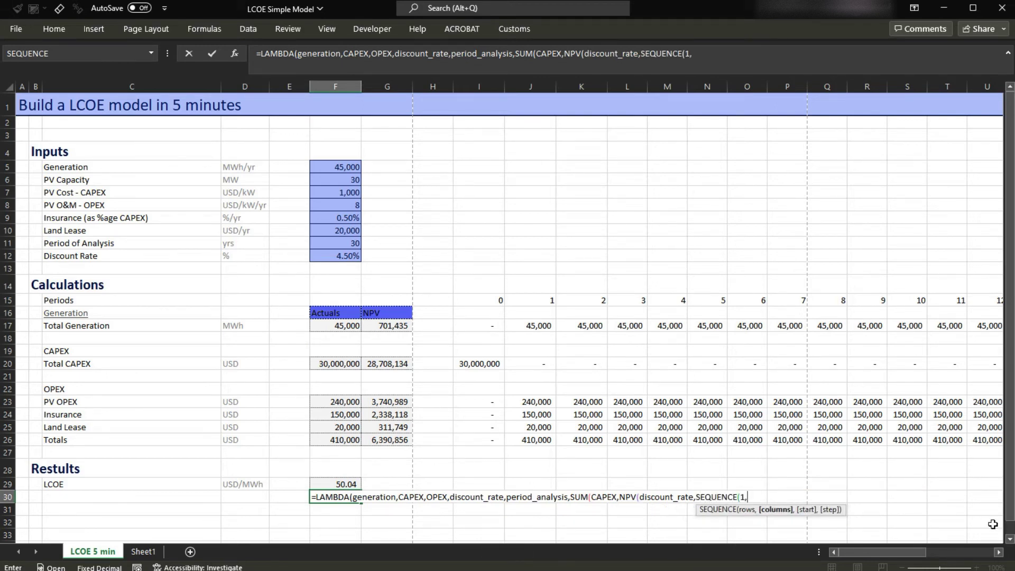
type("per")
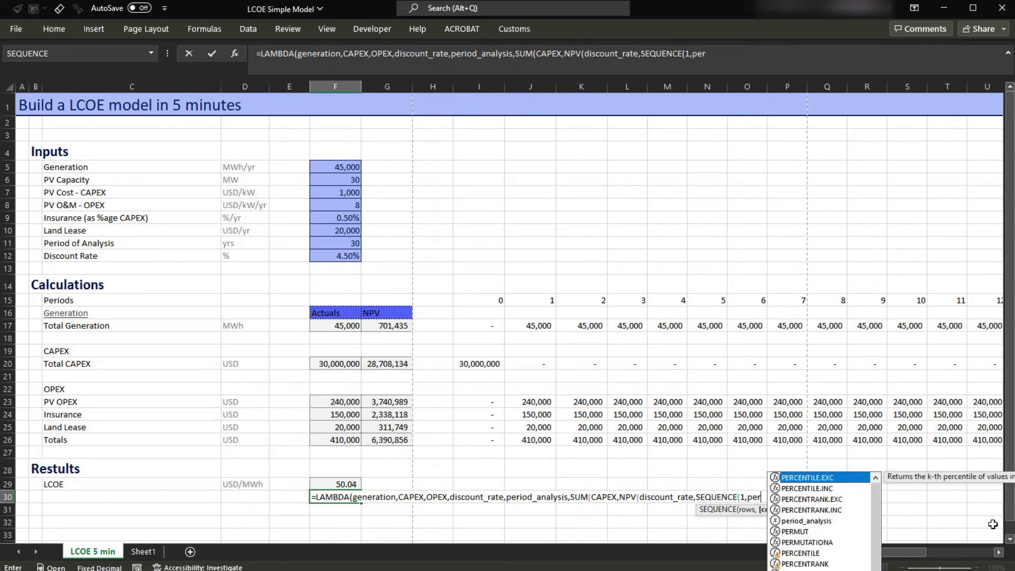
type("iod")
key("Tab")
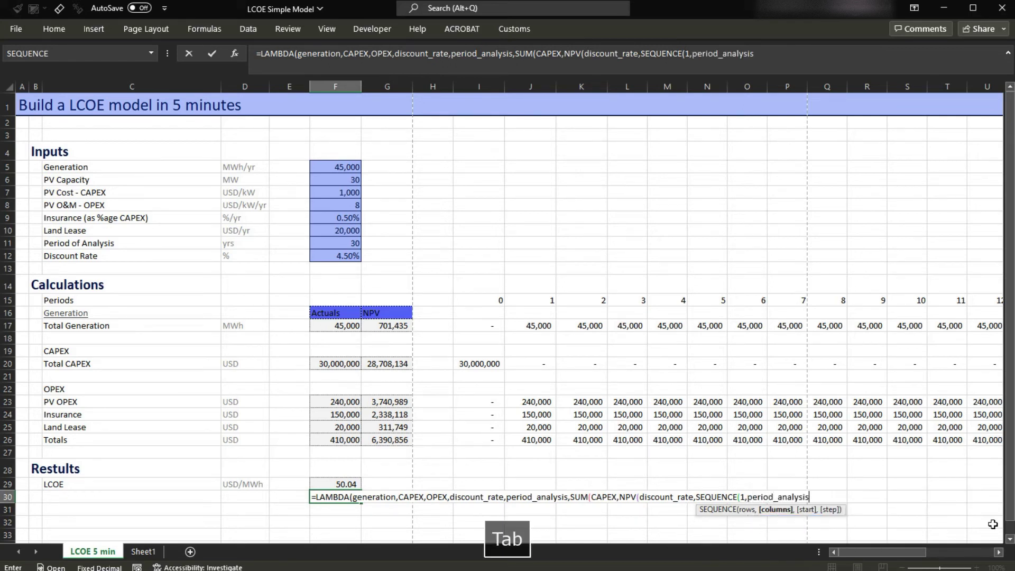
type(",")
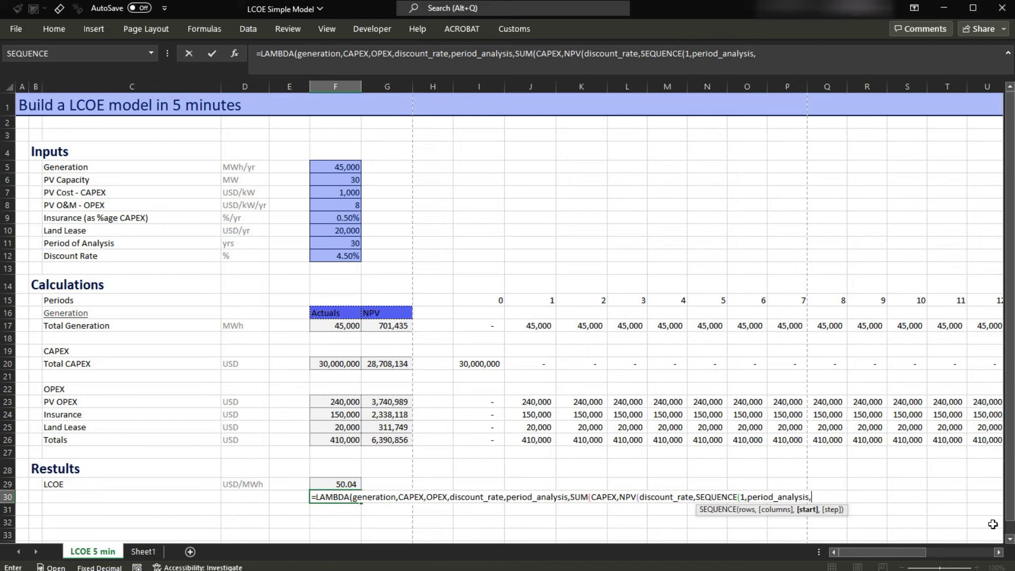
type("OPEX")
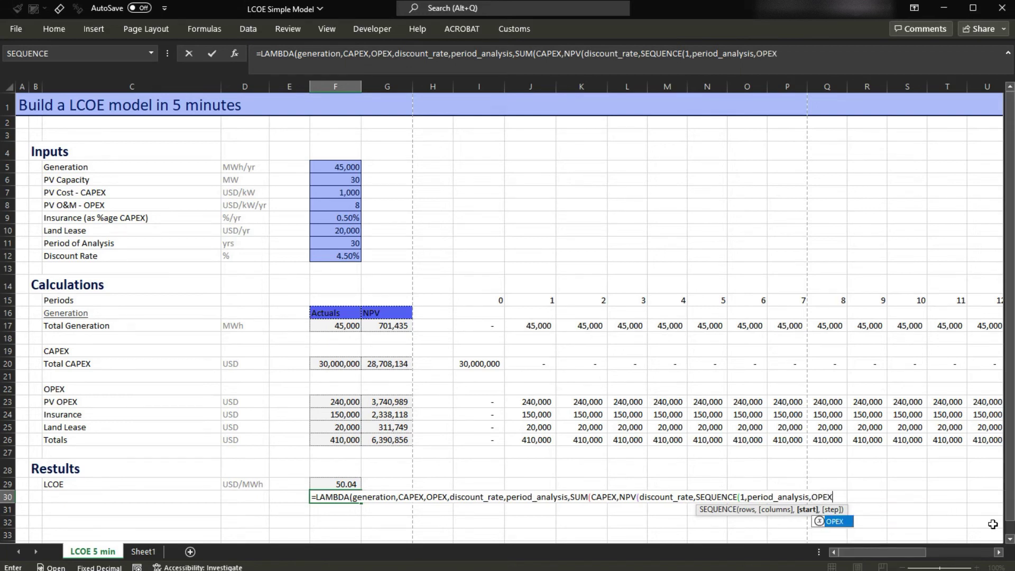
type(",0)))")
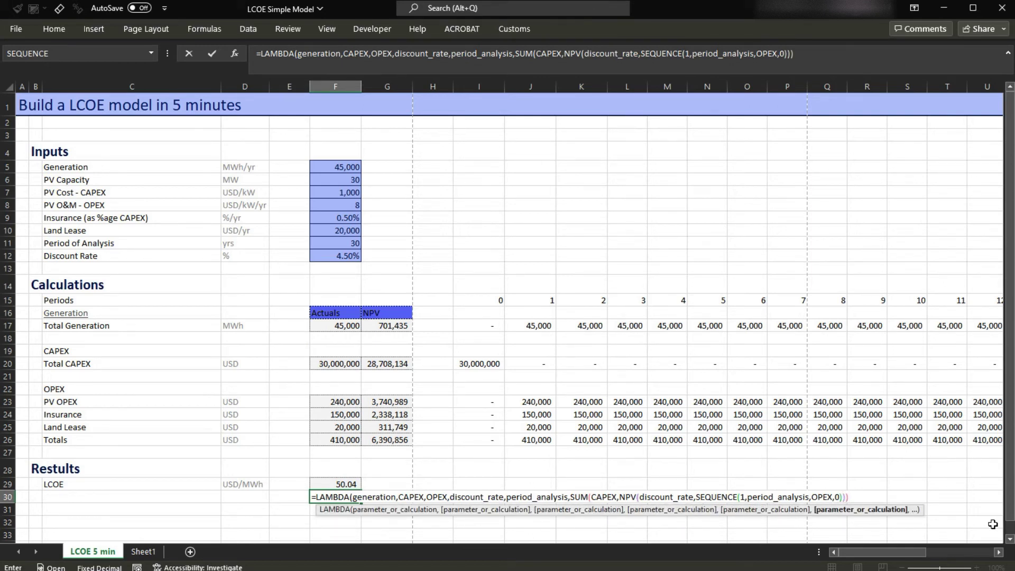
- Divide by NPV(discount_rate,SEQUENCE(1,period_analysis,generation,0)) and enter the F30 formula
type("/")
type("np")
key("Tab")
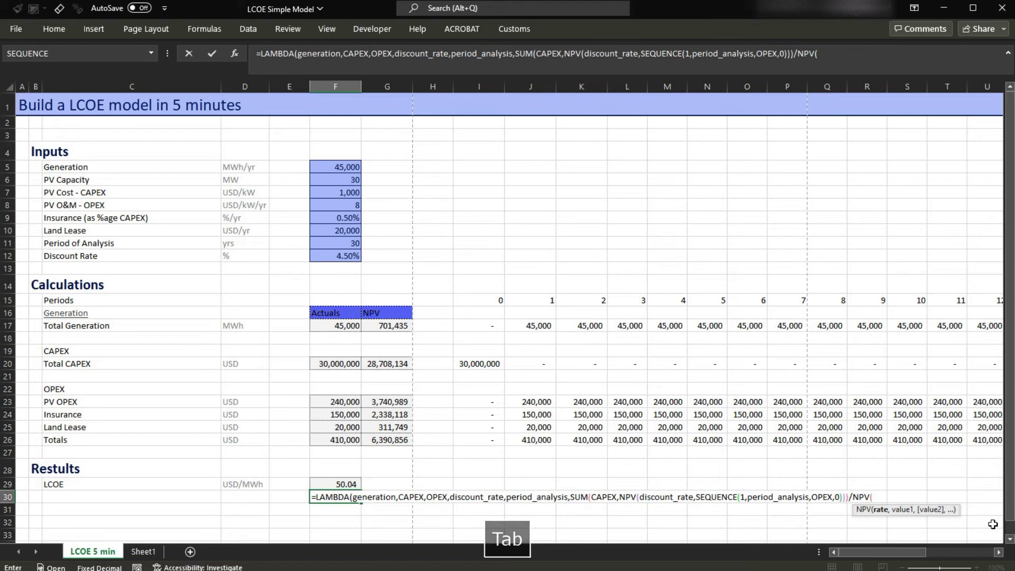
type("disc")
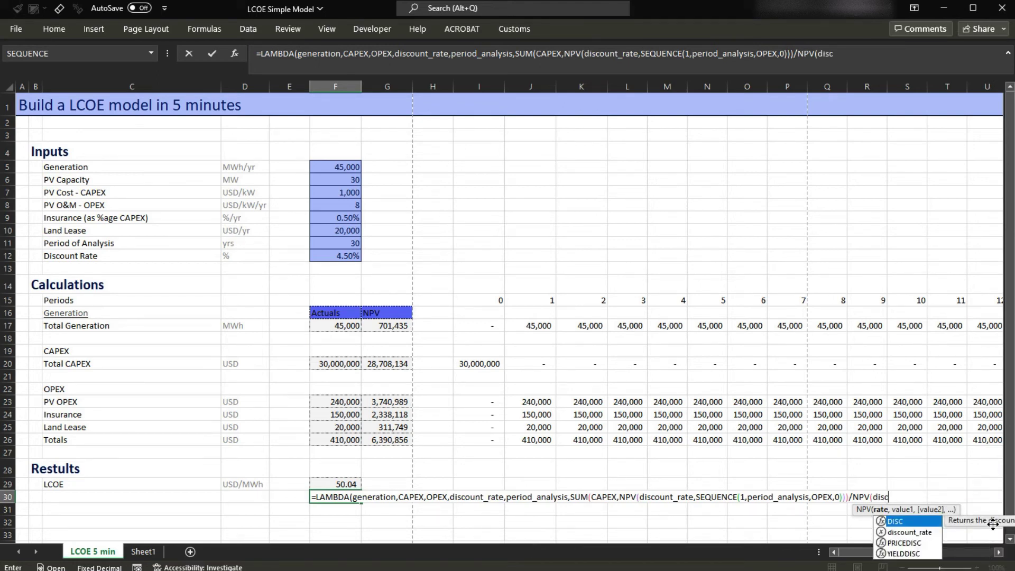
type("o")
key("Tab")
type(",")
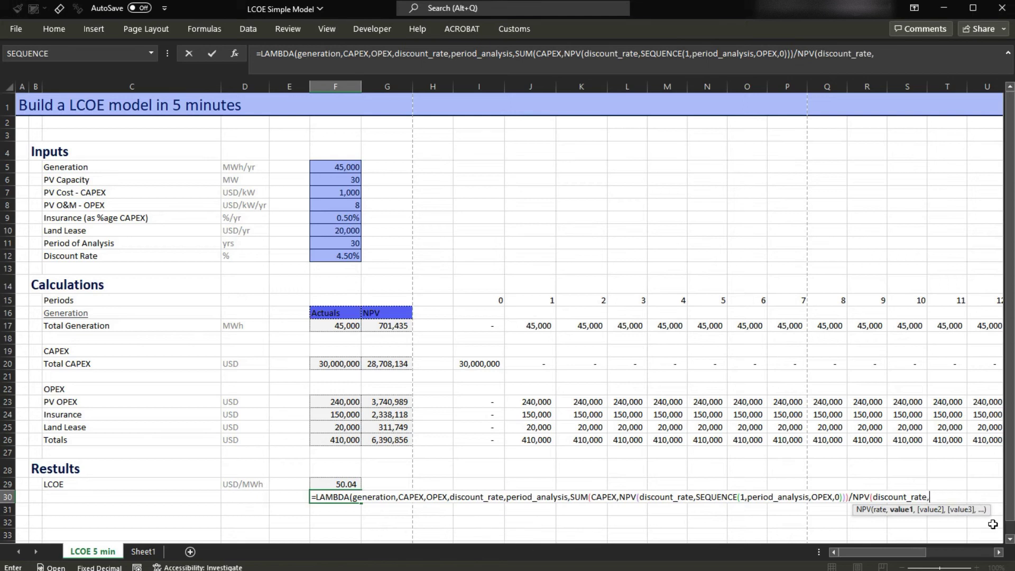
type("sequence")
key("Tab")
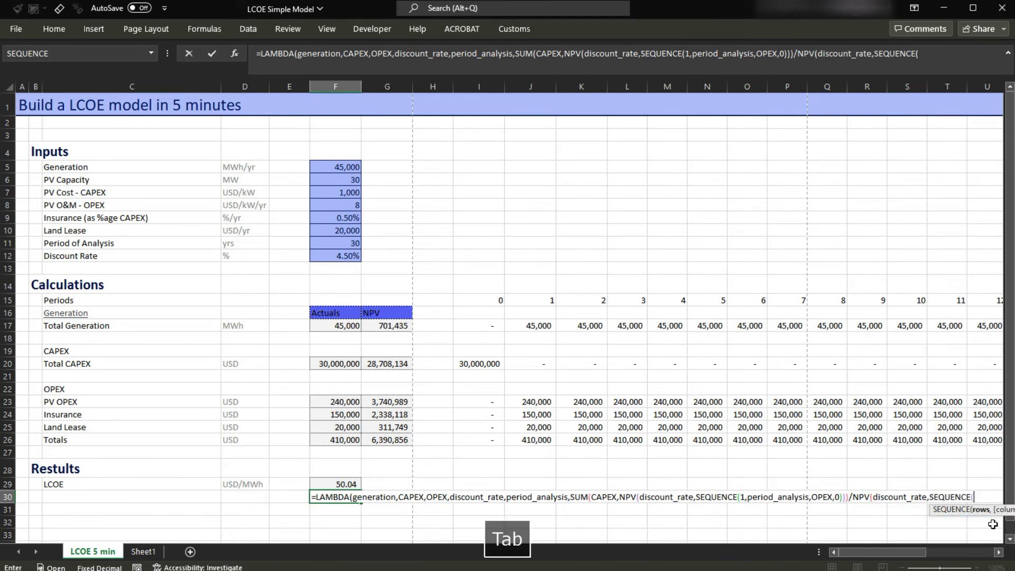
type("1,")
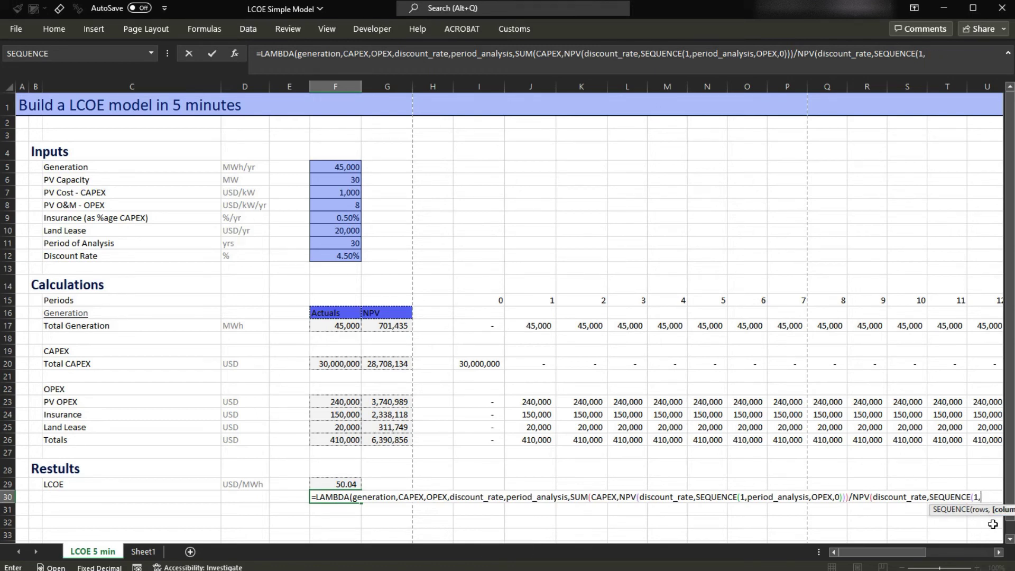
type("period")
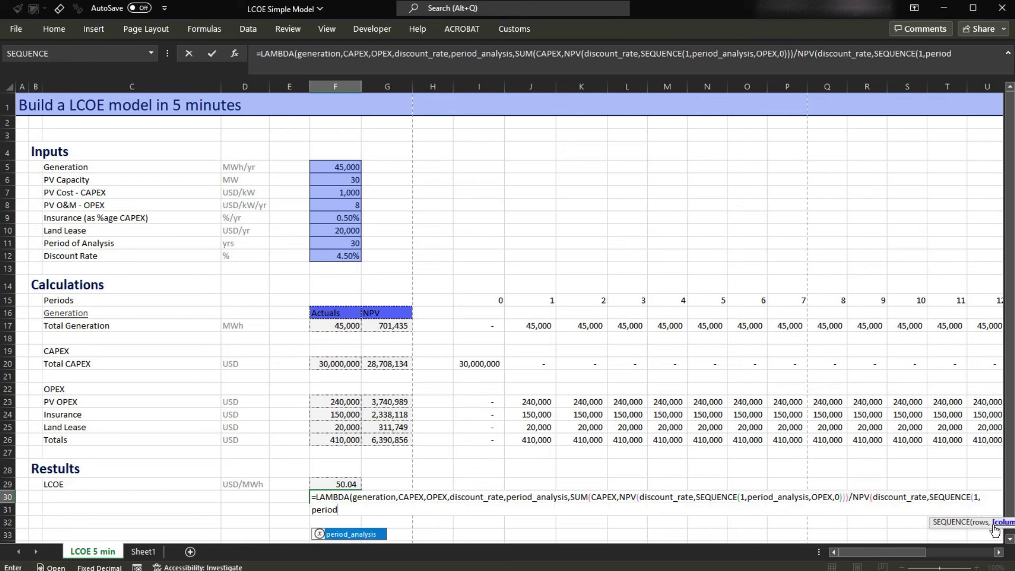
key("Tab")
type(",g")
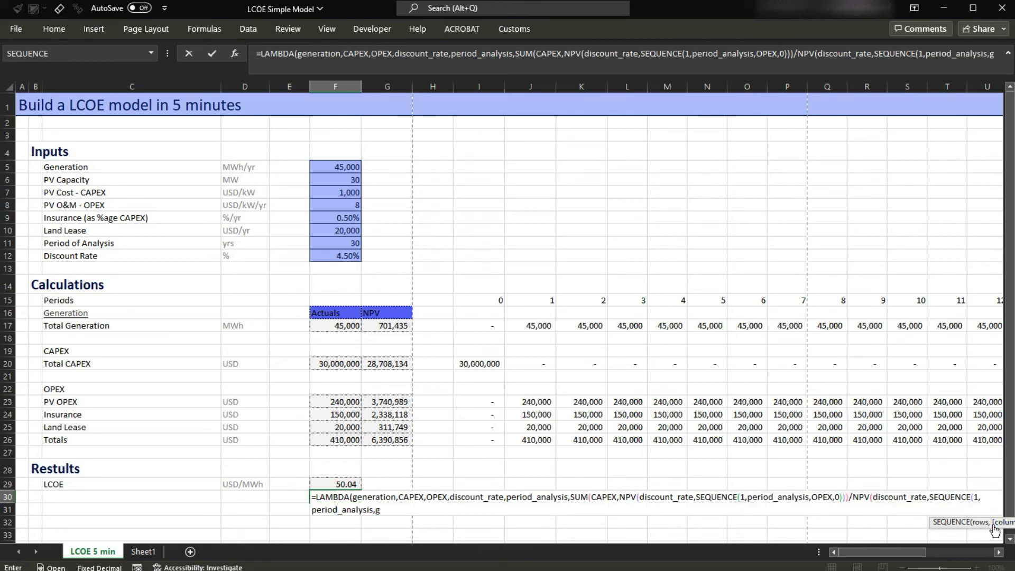
type("e")
key("Tab")
type(",0)")
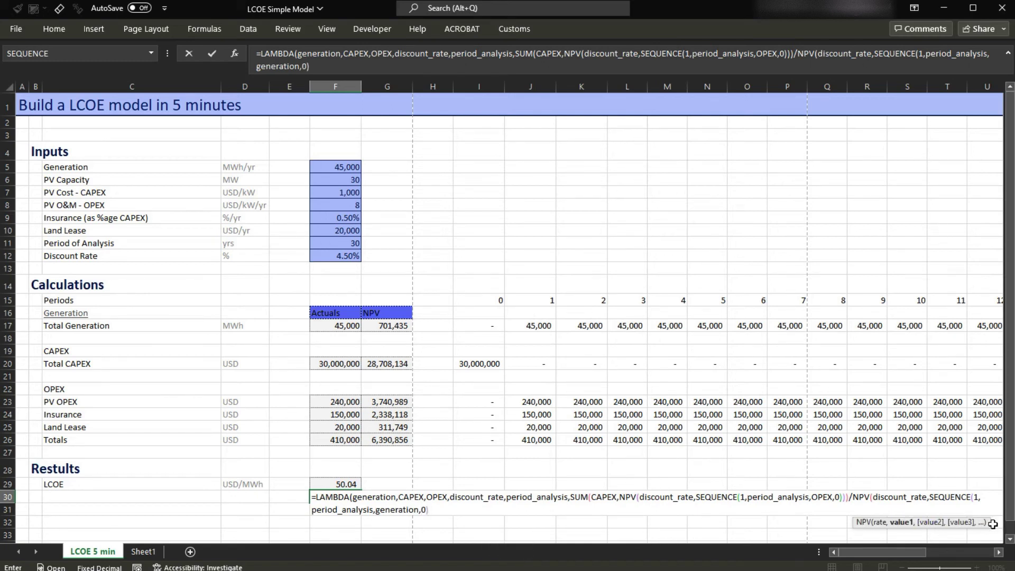
key("Return")
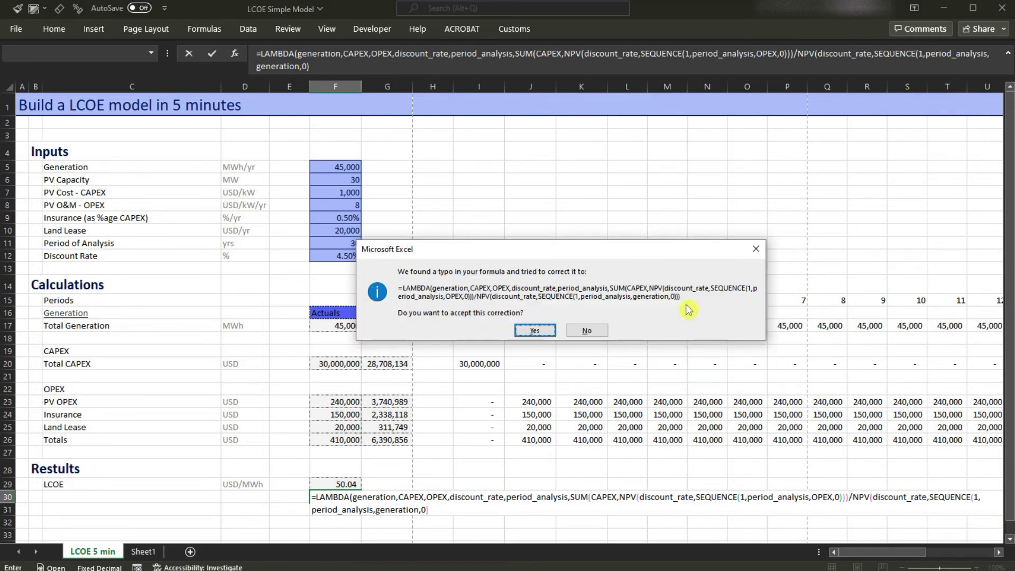
- Accept Excel's bracket correction and reopen F30 for editing
left_click(537, 331)
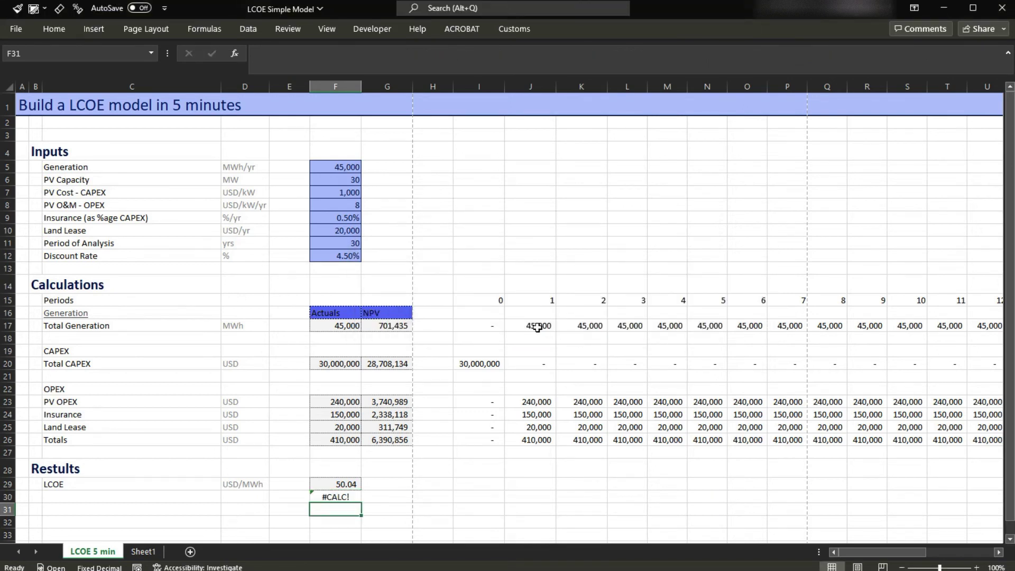
key("Up")
key("F2")
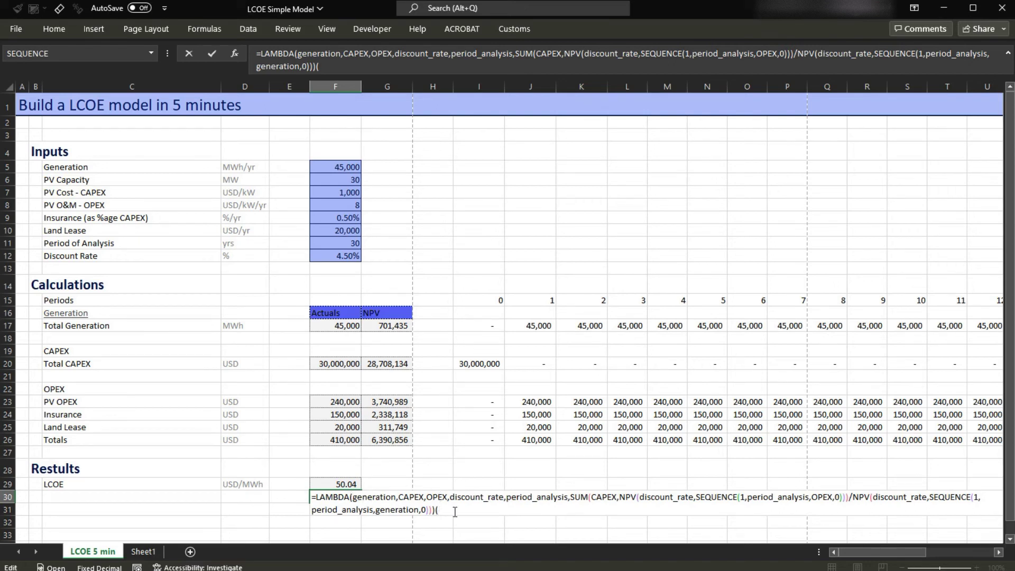
- Append the call arguments (F17,F20,F26,F12,F11) to the LAMBDA so it returns about 50.04
left_click(344, 329)
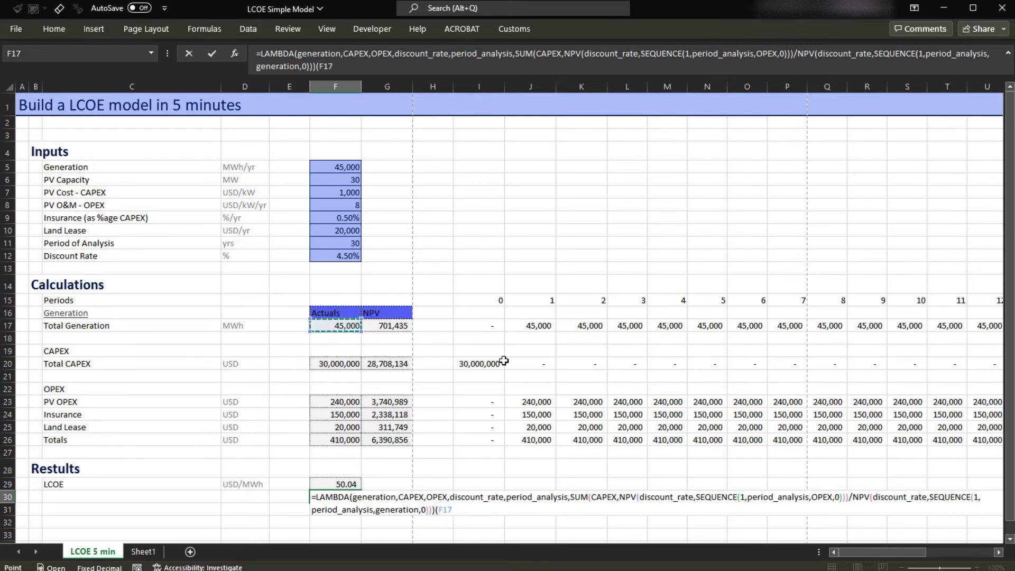
type(",")
left_click(344, 365)
type(",")
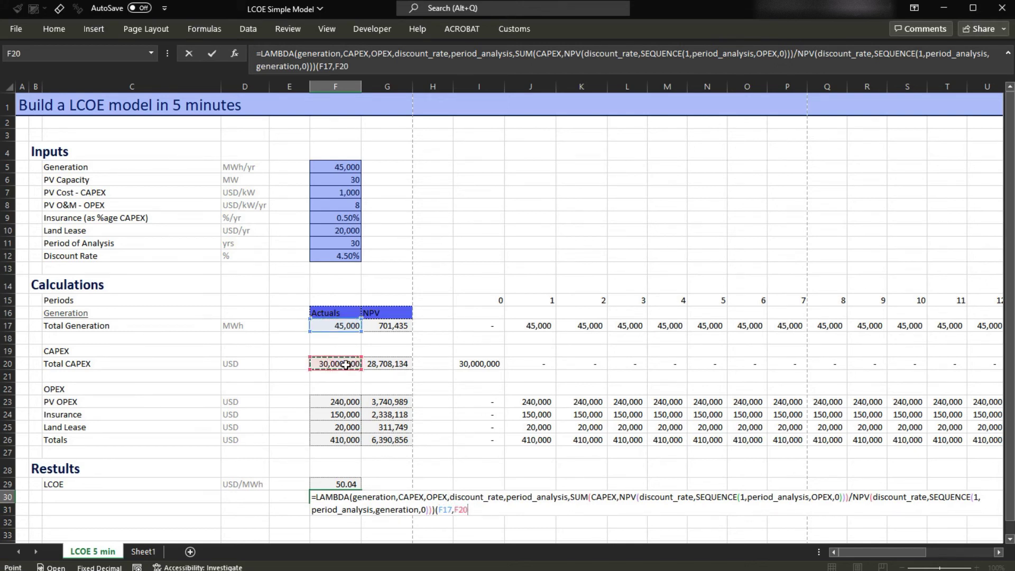
left_click(346, 439)
type(",")
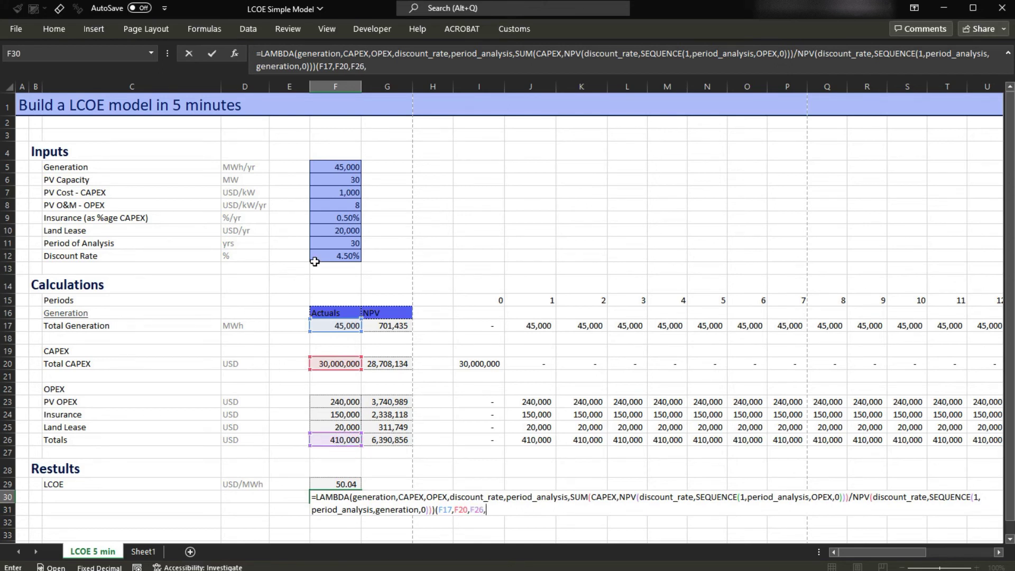
left_click(336, 256)
type(",")
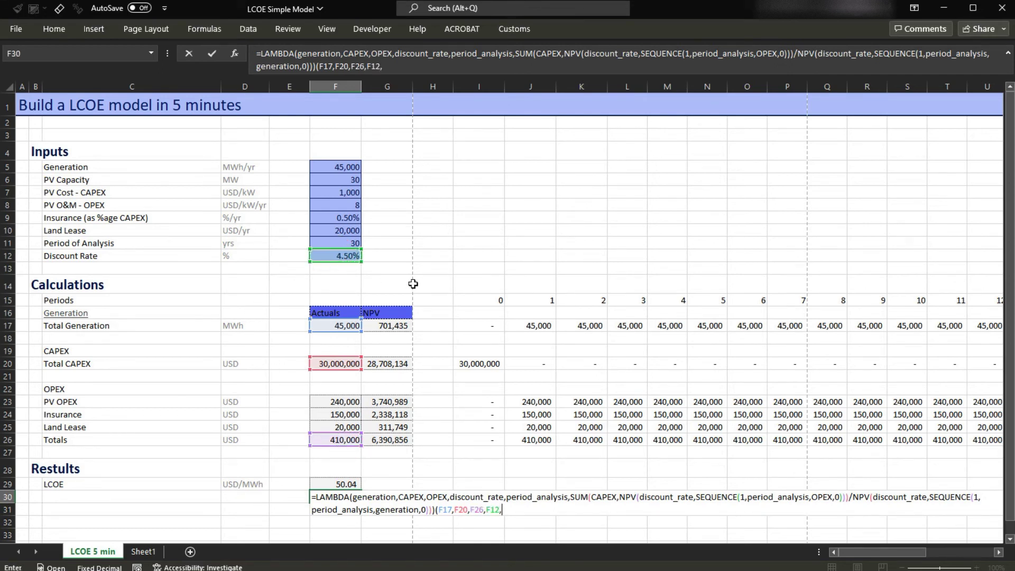
left_click(351, 241)
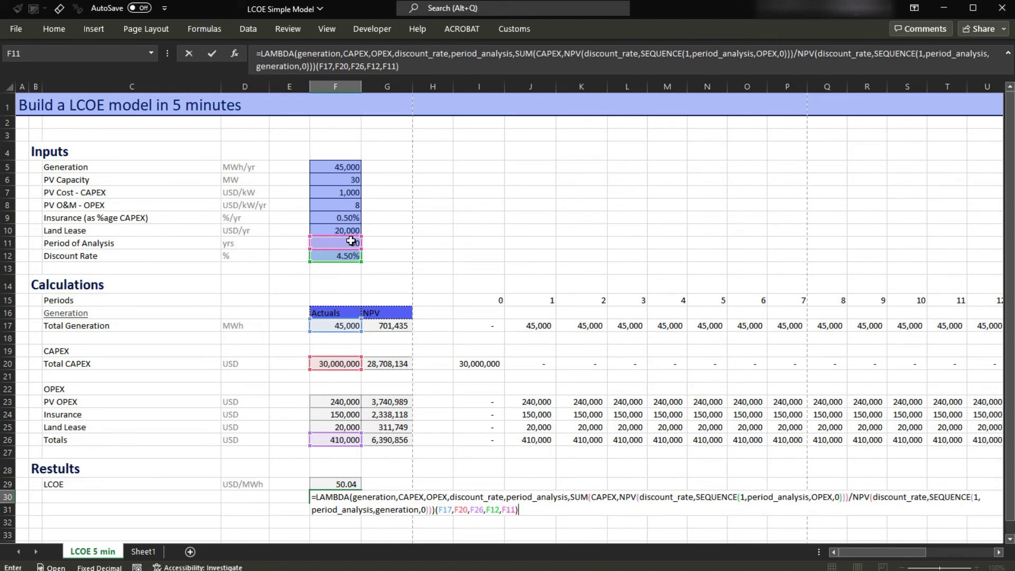
key("Return")
- Copy F29 and apply its number format to F30
key("Up")
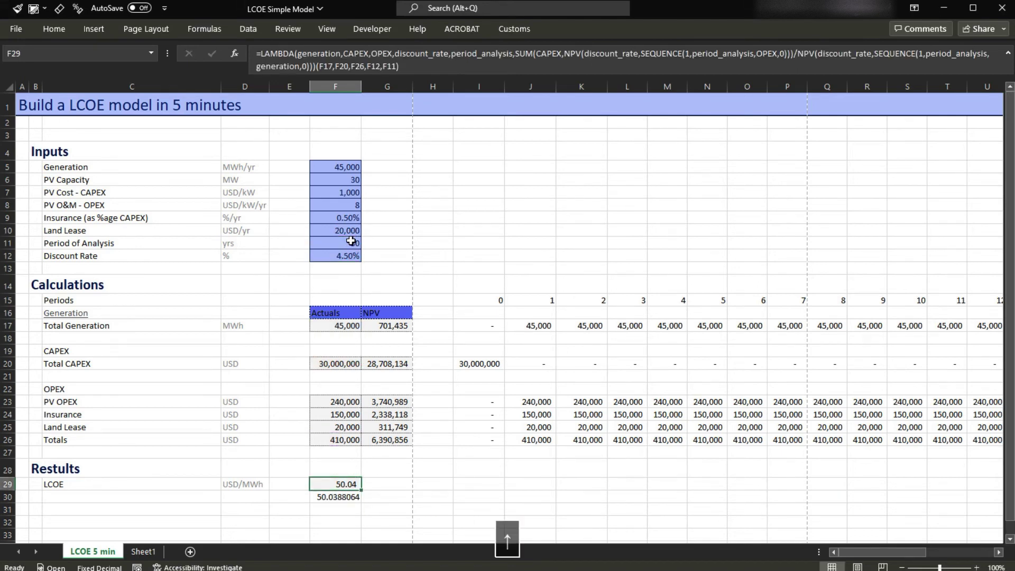
key("Up")
key("ctrl+c")
key("Down")
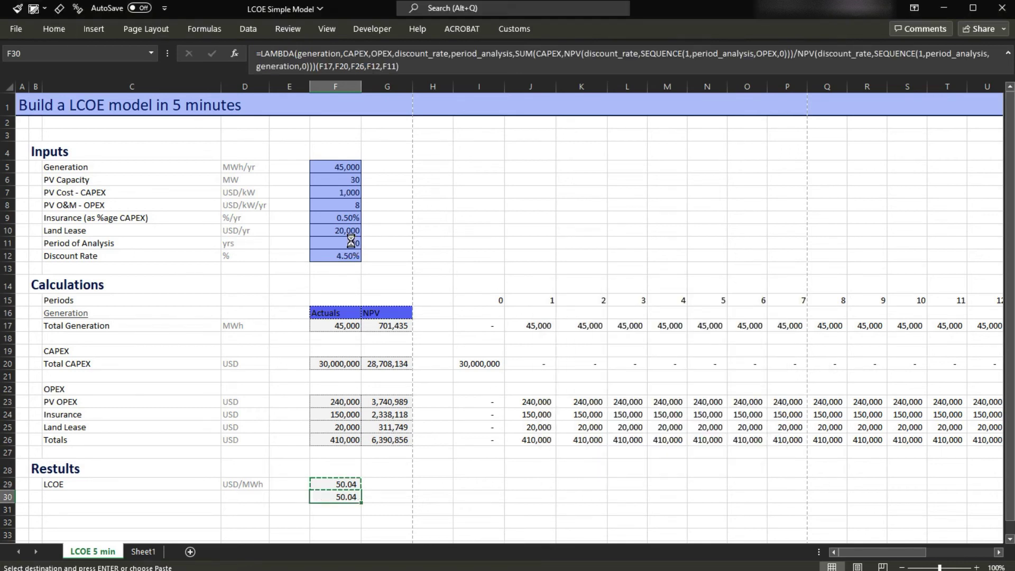
key("ctrl+v")
key("Escape")
- Enter the check =F30=F29 in G30, which shows TRUE
key("Up")
key("Right")
key("Down")
key("Left")
key("Up")
key("Right")
key("Down")
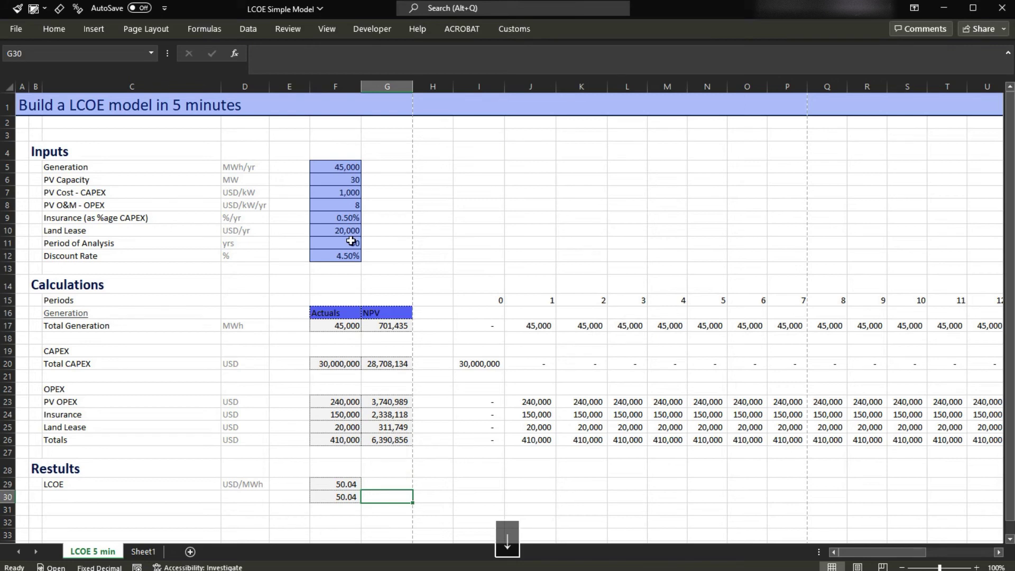
type("=")
key("Left")
type("=")
key("Up")
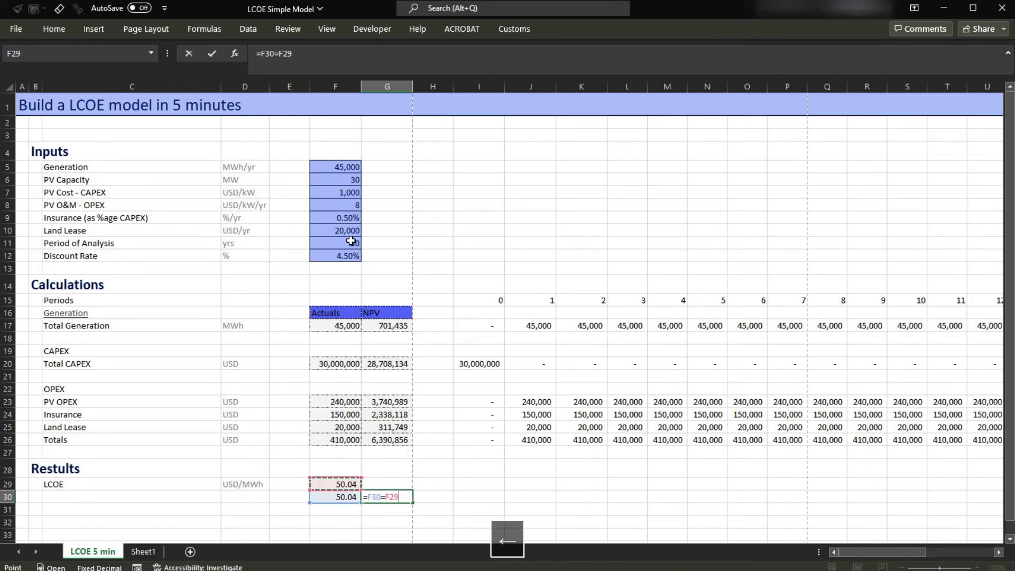
key("Return")
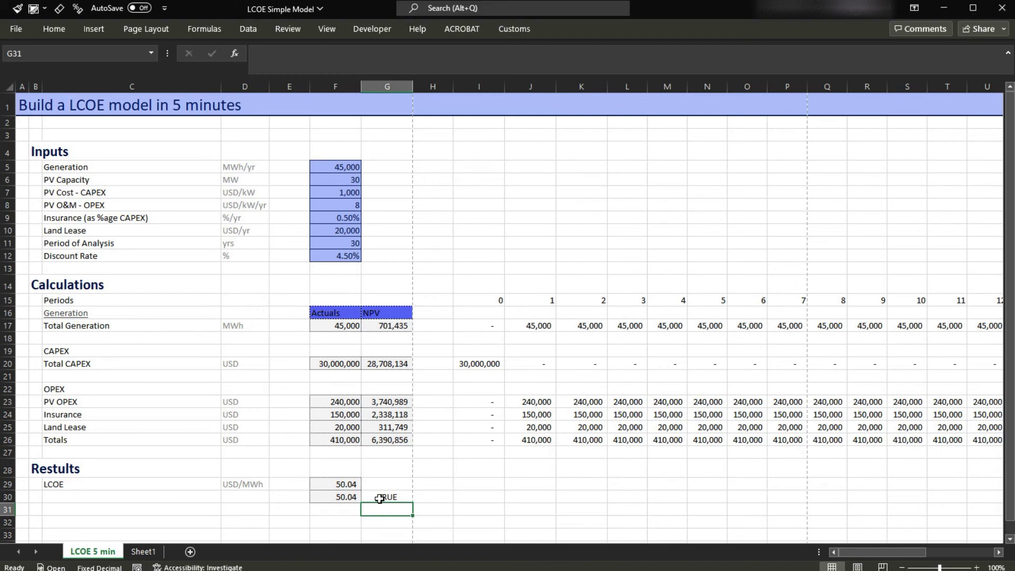
key("Up")
key("Left")
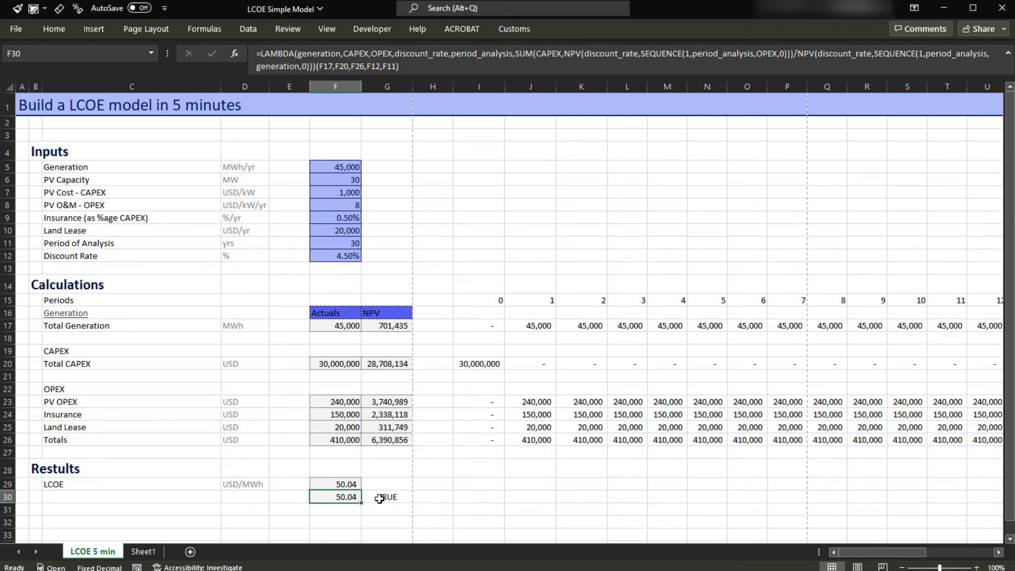
- Copy the LAMBDA formula text from F30 and select F31
key("F2")
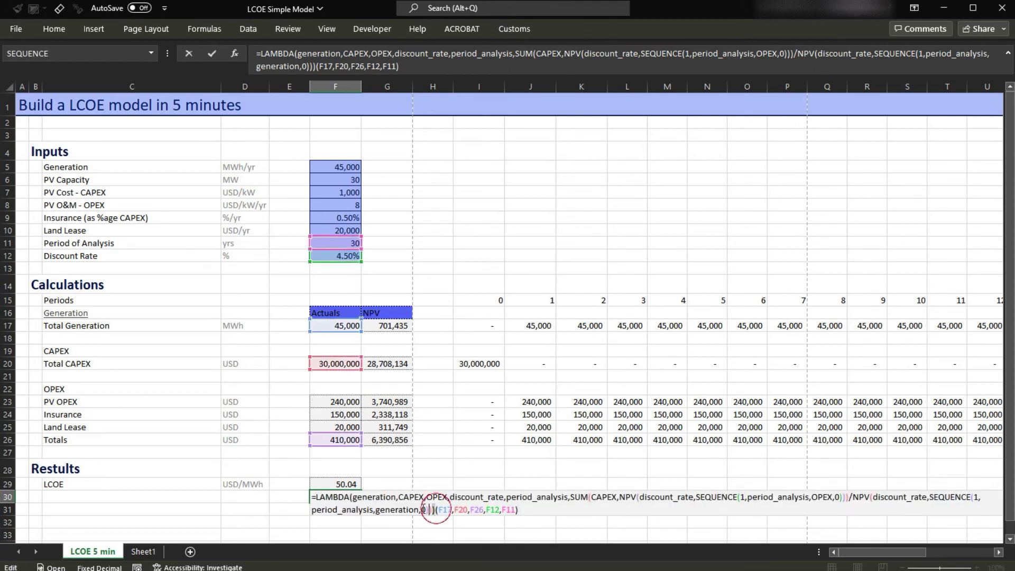
left_click(353, 497, "shift")
key("ctrl+c")
key("Escape")
left_click(331, 509)
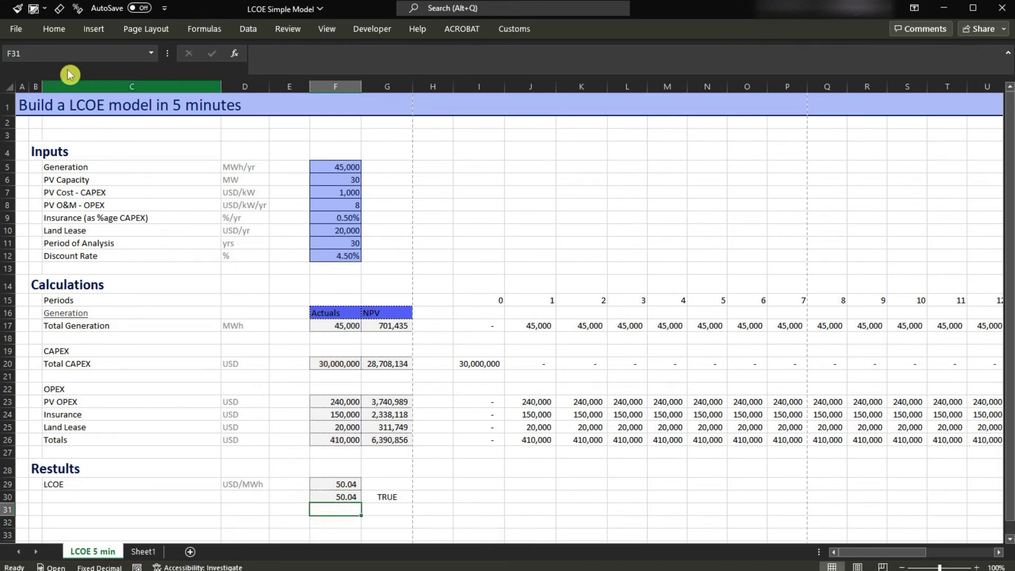
- Define the name LCOE referring to the copied LAMBDA, with a comment listing its five inputs
left_click(210, 35)
left_click(370, 68)
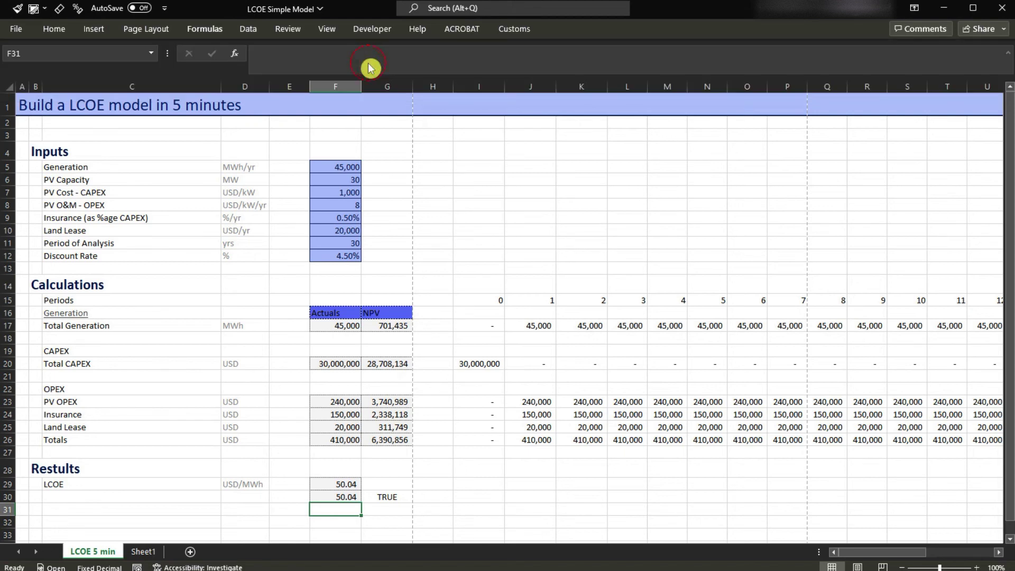
left_click(530, 242)
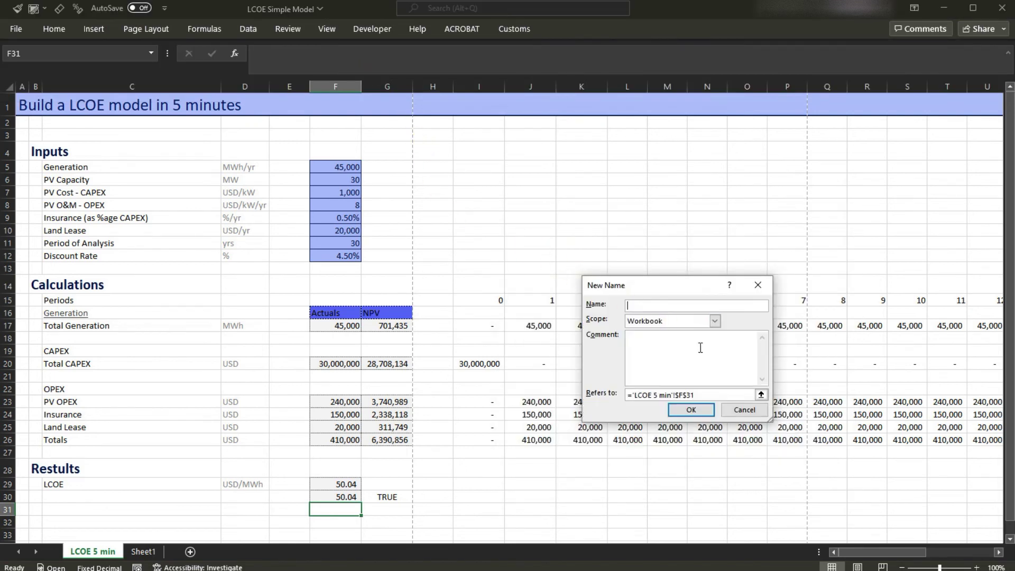
left_click_drag(662, 290, 454, 237)
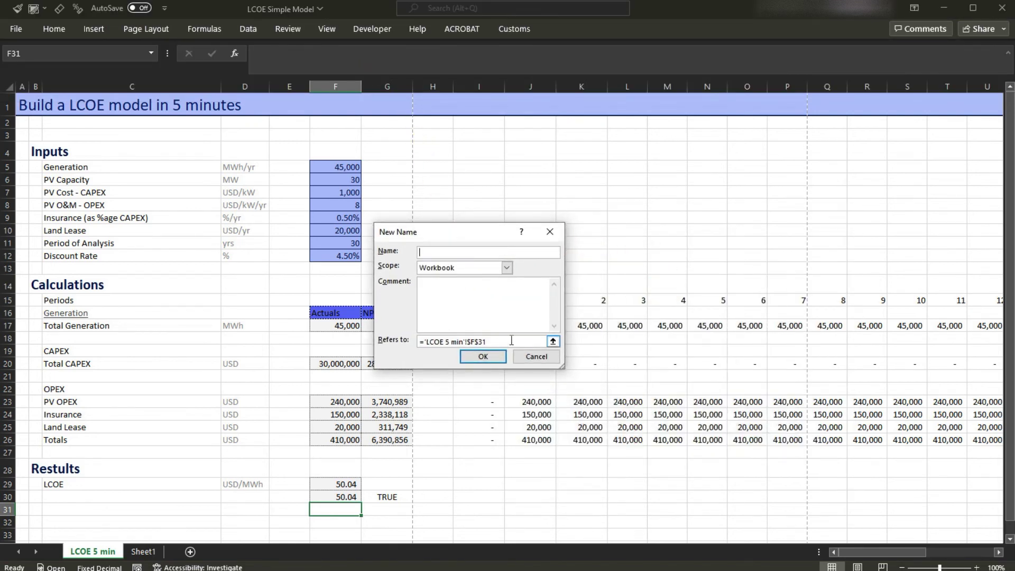
type("LCOE")
key("Tab")
key("Tab")
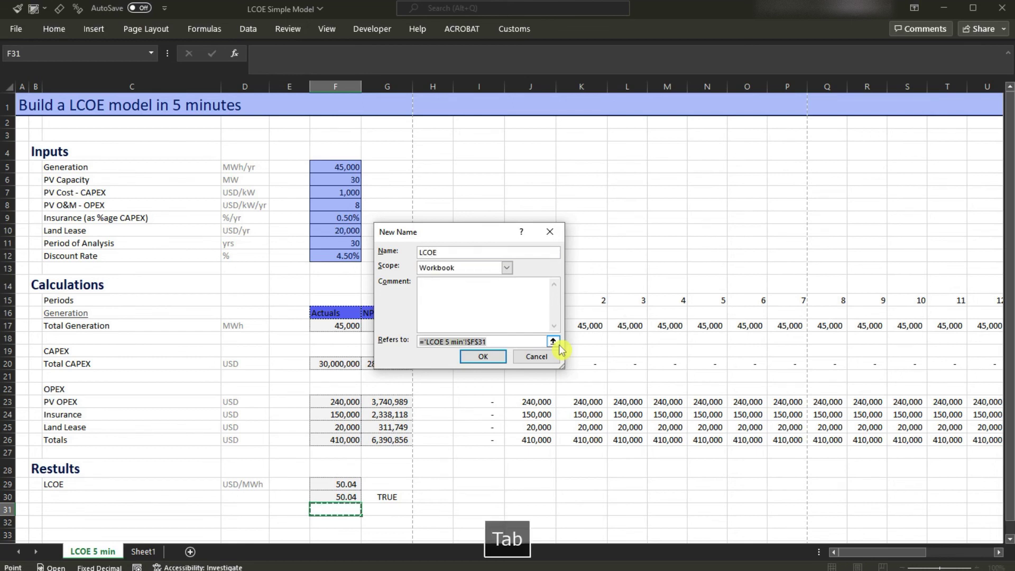
key("ctrl+v")
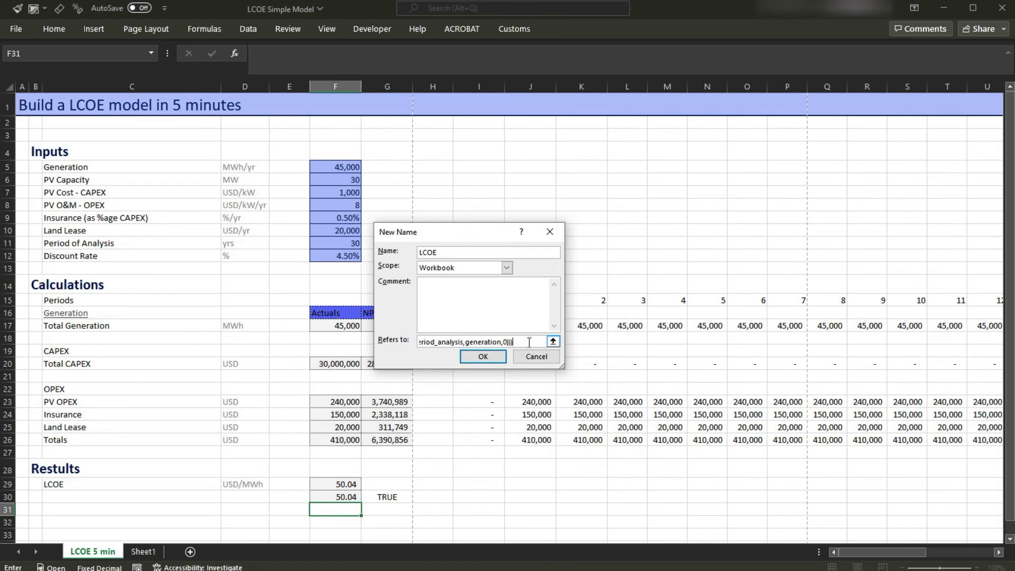
left_click(446, 295)
type("Total ")
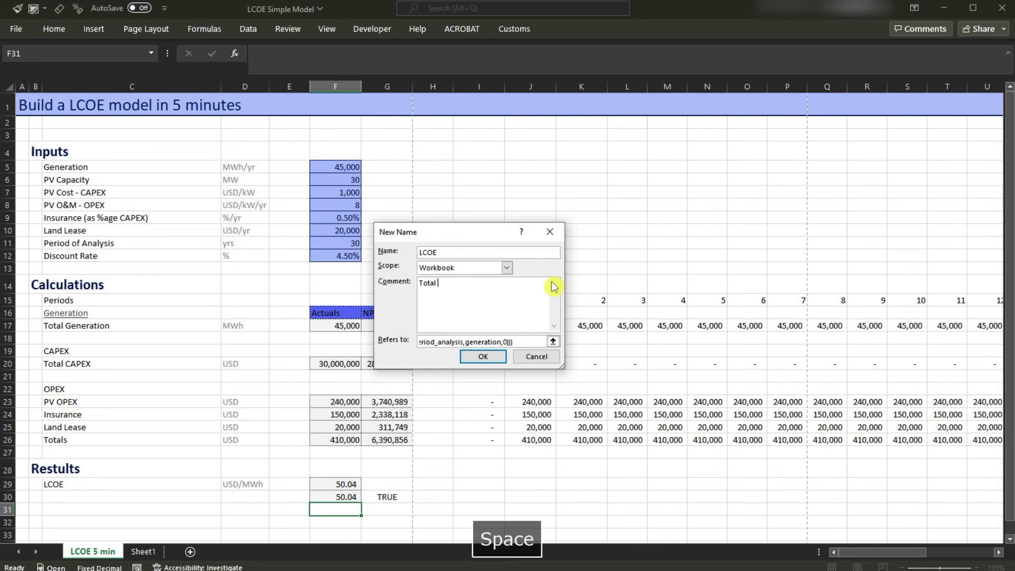
type("Generation, Total CAPEX, Total OPEX, discount")
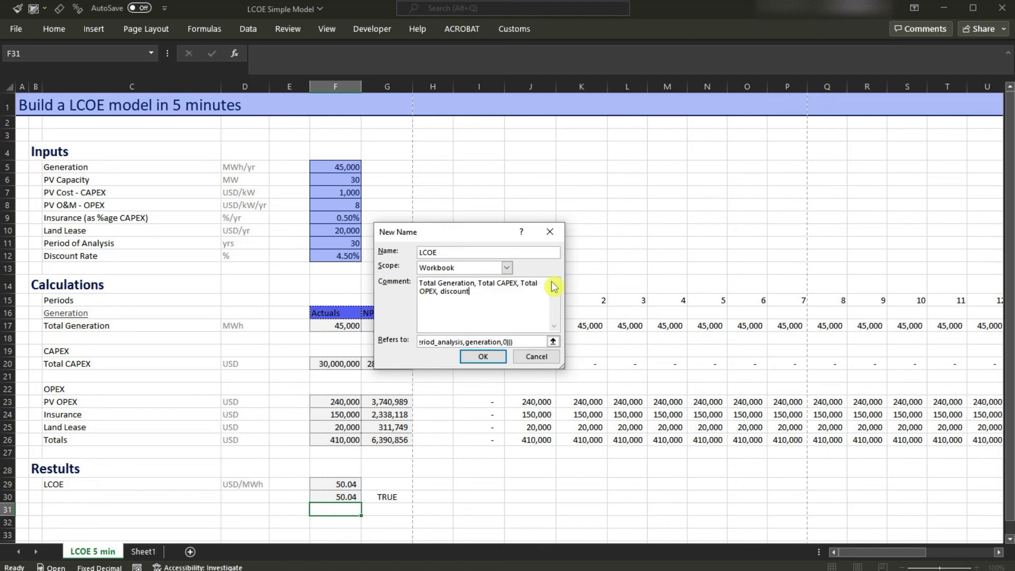
type(" rate per period, total number of periods")
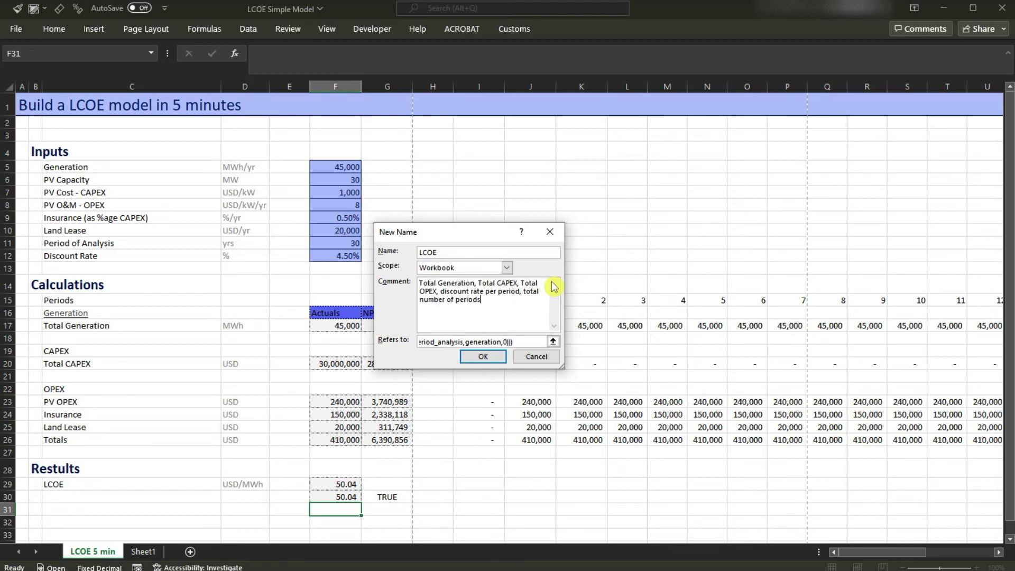
left_click(483, 356)
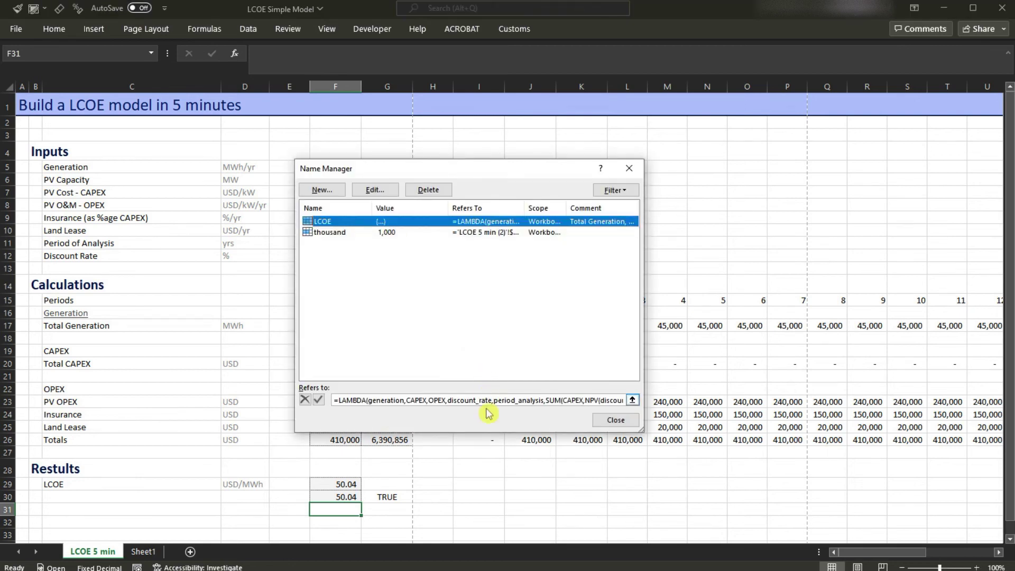
left_click(613, 421)
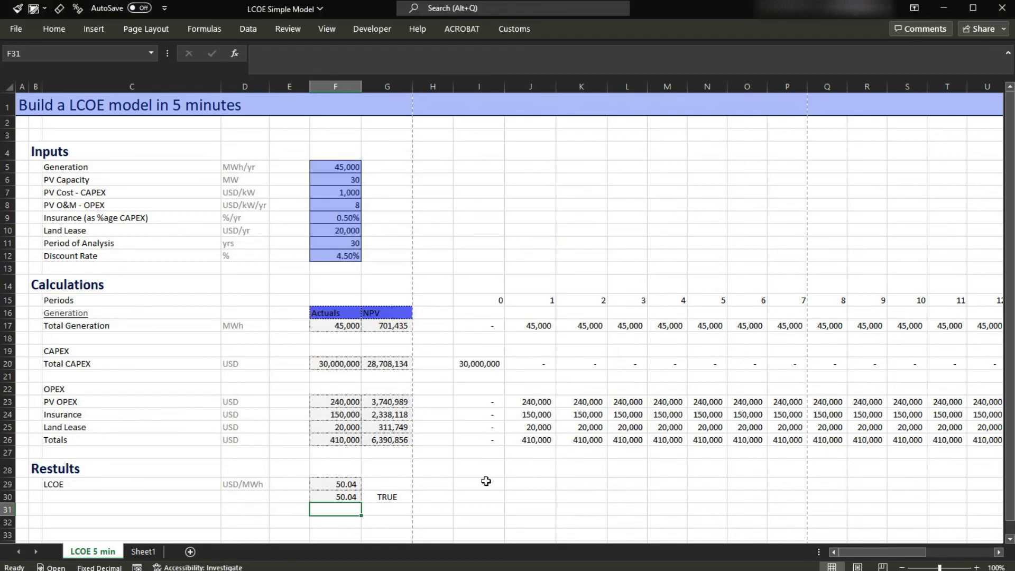
- Enter =LCOE(F17,F20,F26,F12,F11) in F31
type("=lcoe")
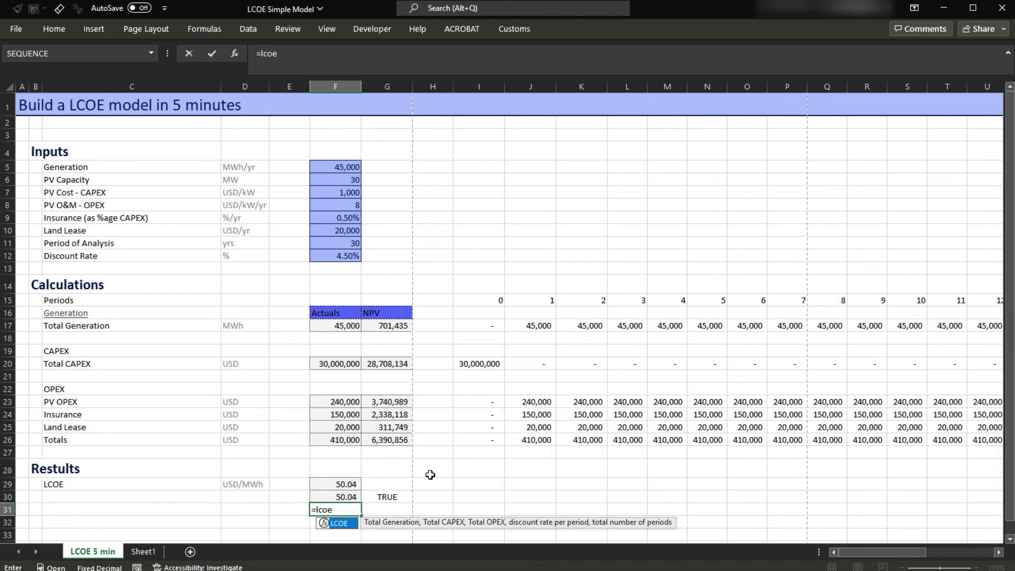
key("Tab")
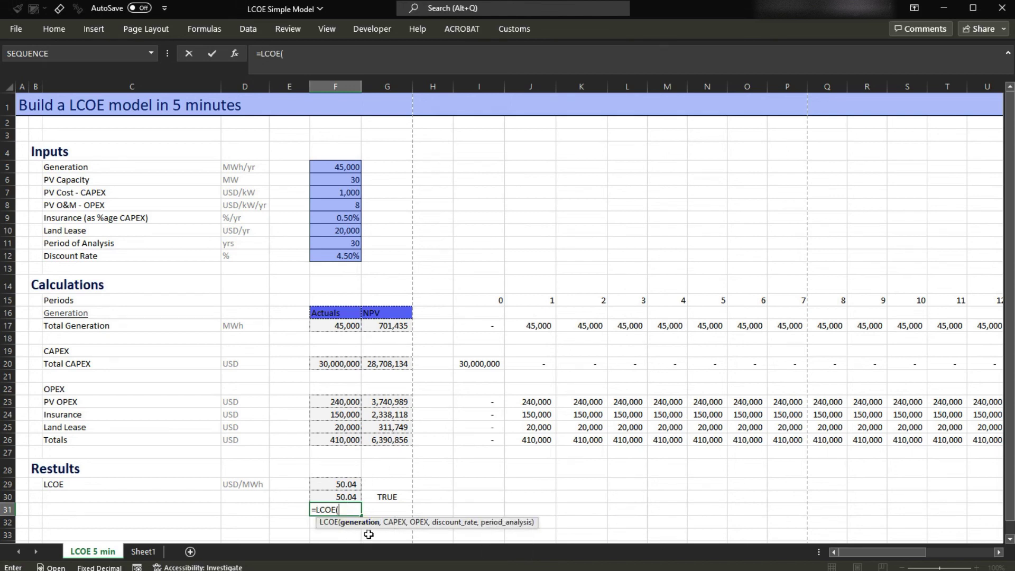
left_click(346, 326)
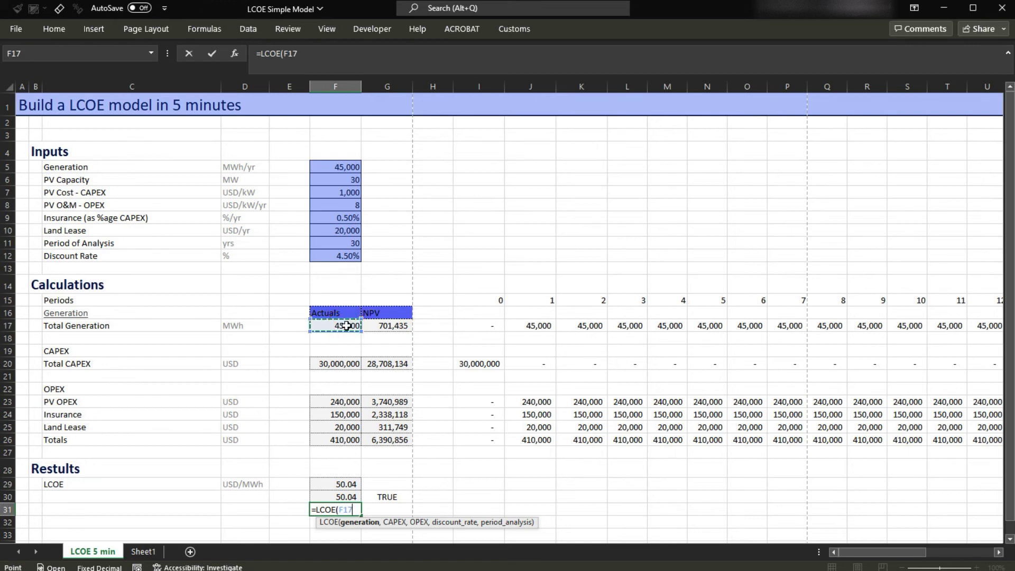
type(",")
left_click(341, 363)
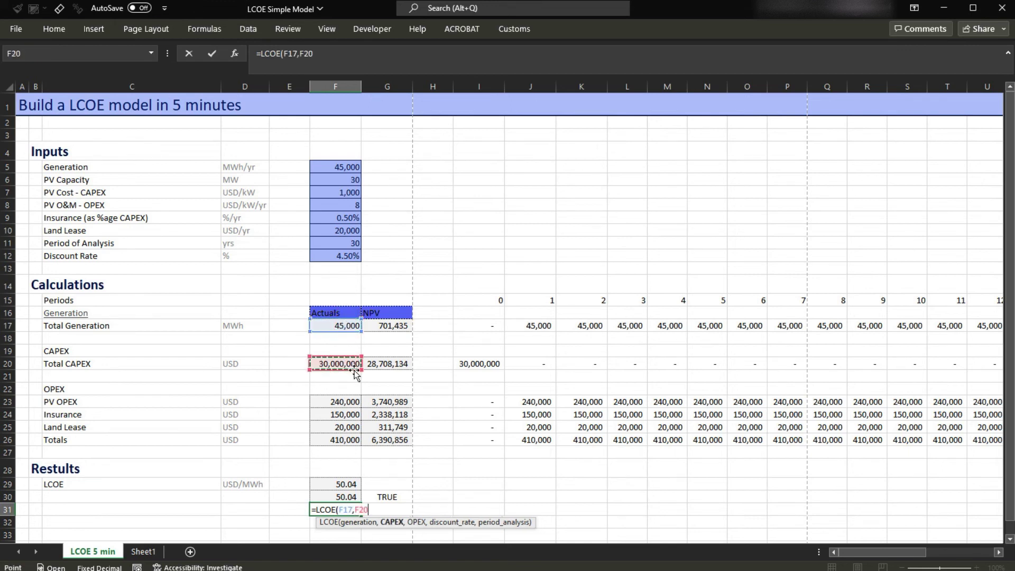
type(",")
left_click(338, 440)
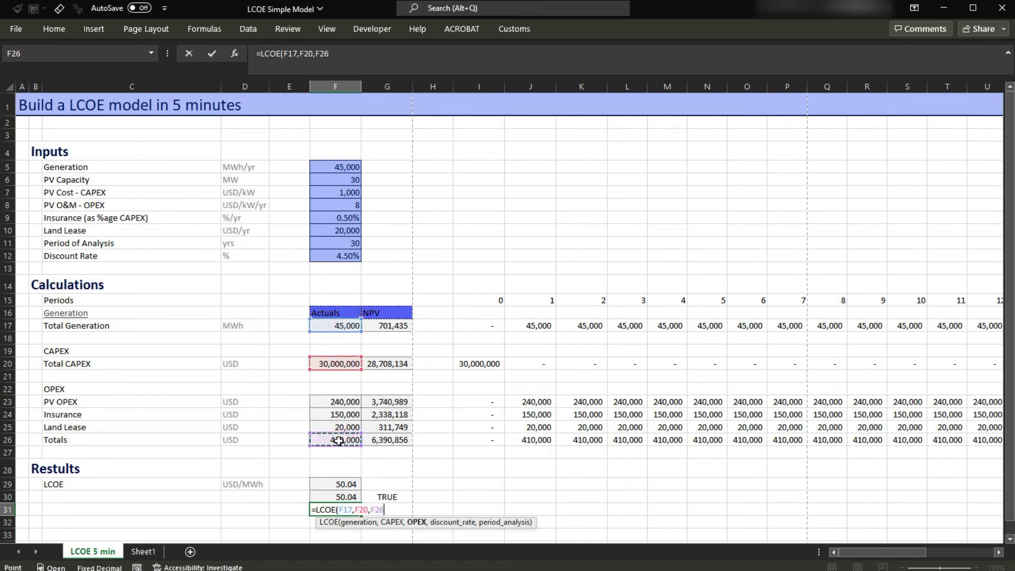
type(",")
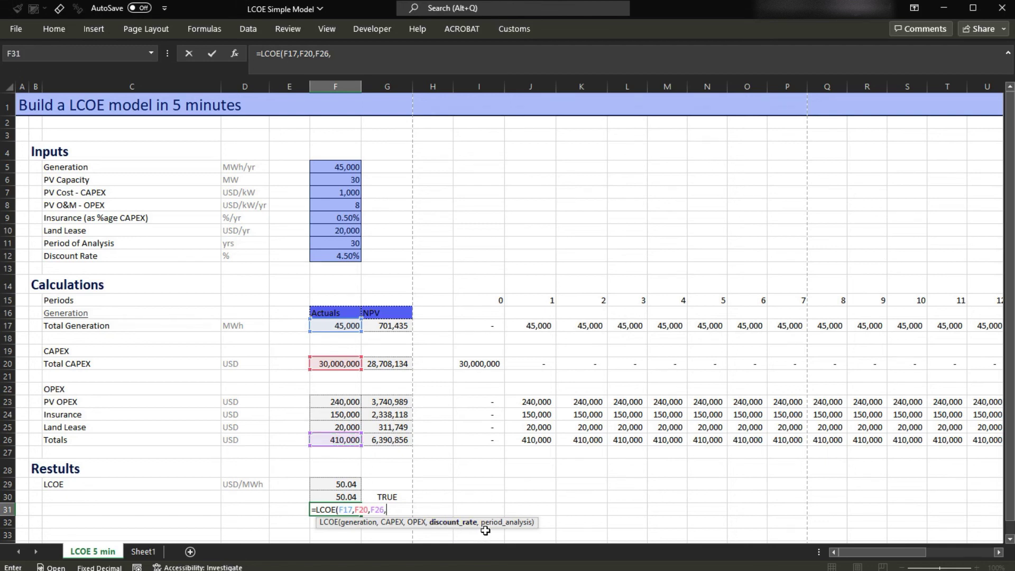
left_click(340, 258)
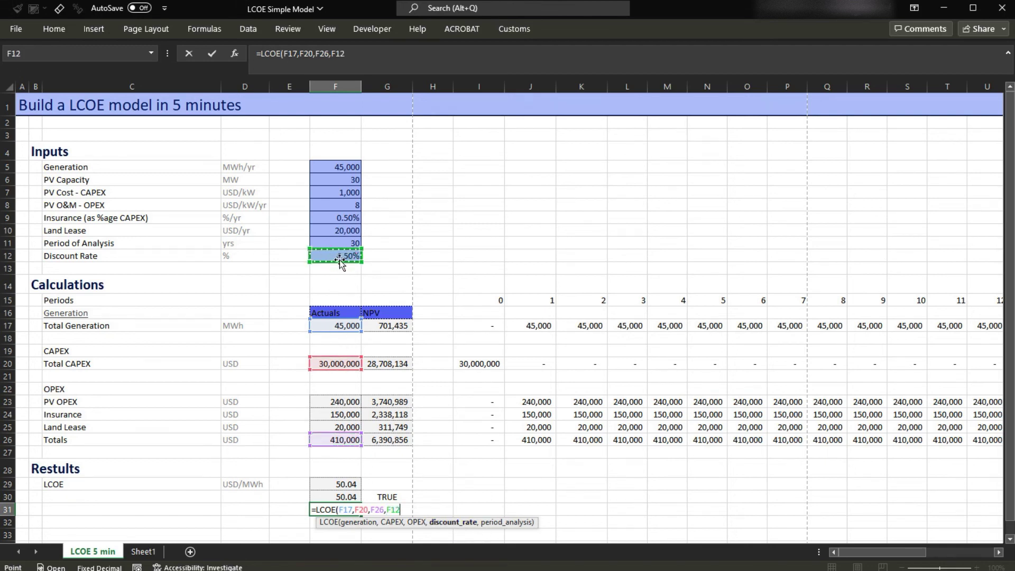
type(",")
left_click(338, 243)
type(")")
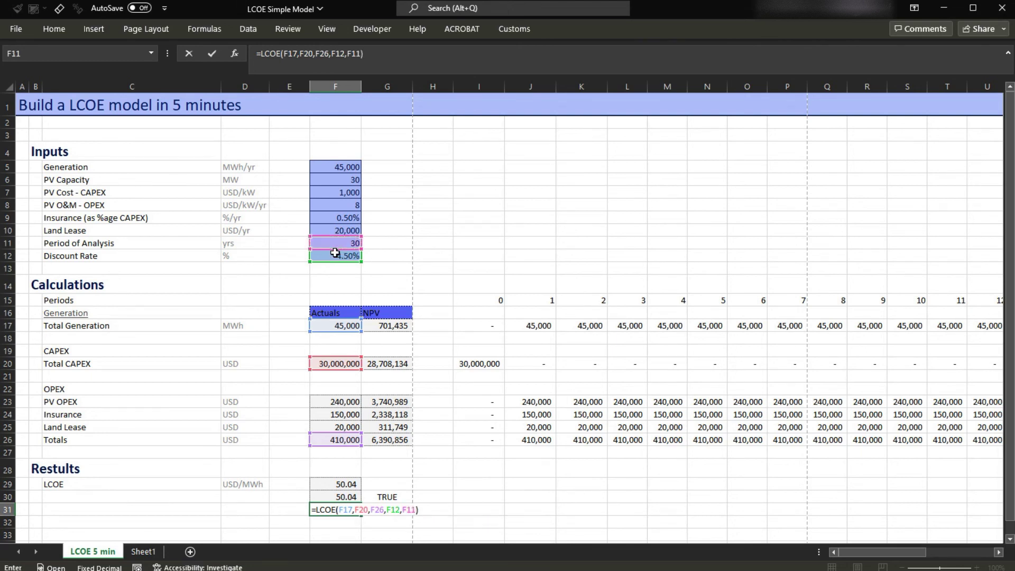
key("Return")
- Paste F30's formatting onto F31
key("Up")
key("Up")
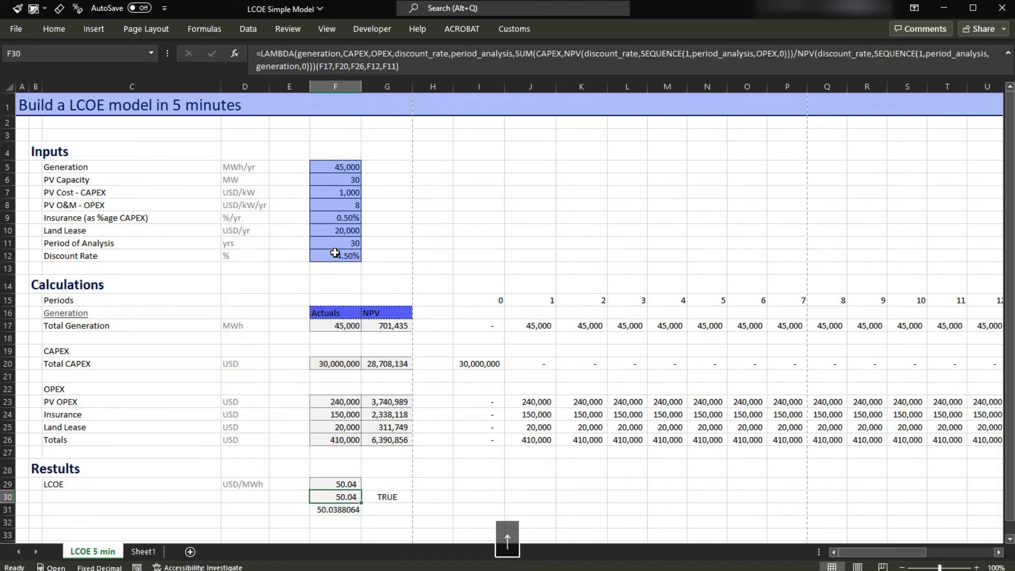
key("ctrl+c")
key("Down")
key("ctrl+alt+v")
key("t")
key("Return")
- Enter the check =F31=F29 in G31
key("Right")
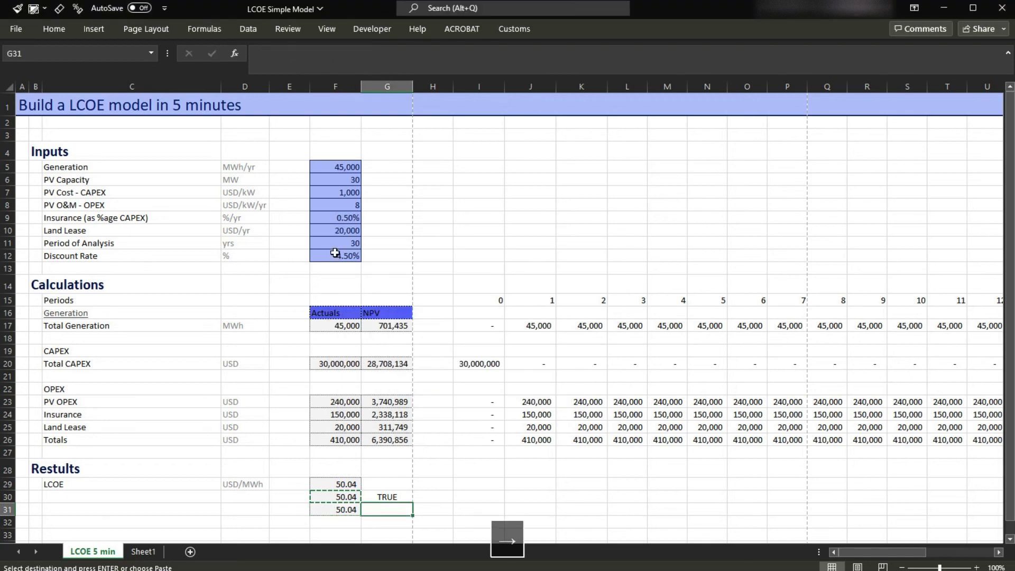
type("=")
key("Left")
type("=")
key("Up")
key("Up")
key("Left")
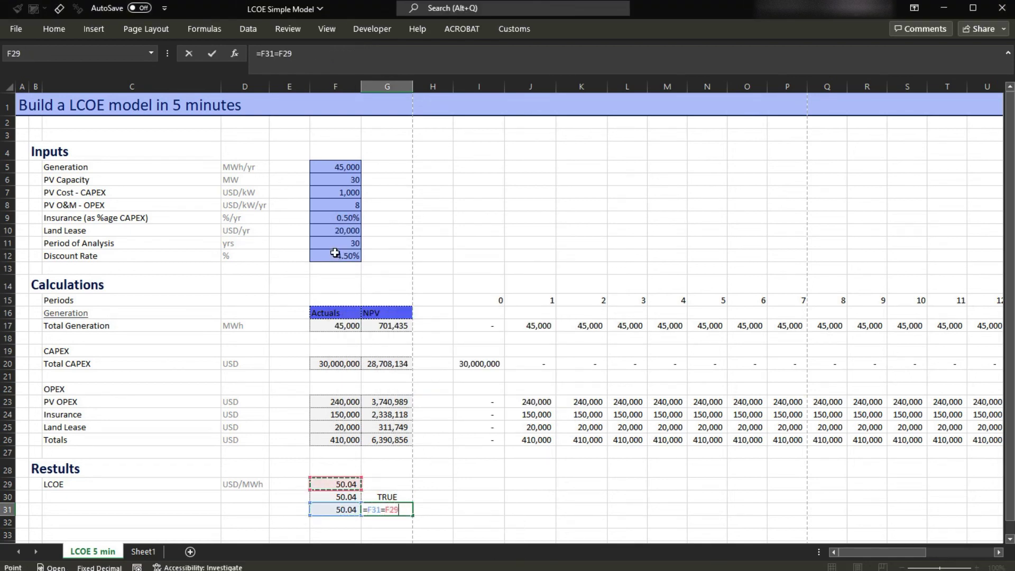
key("Return")
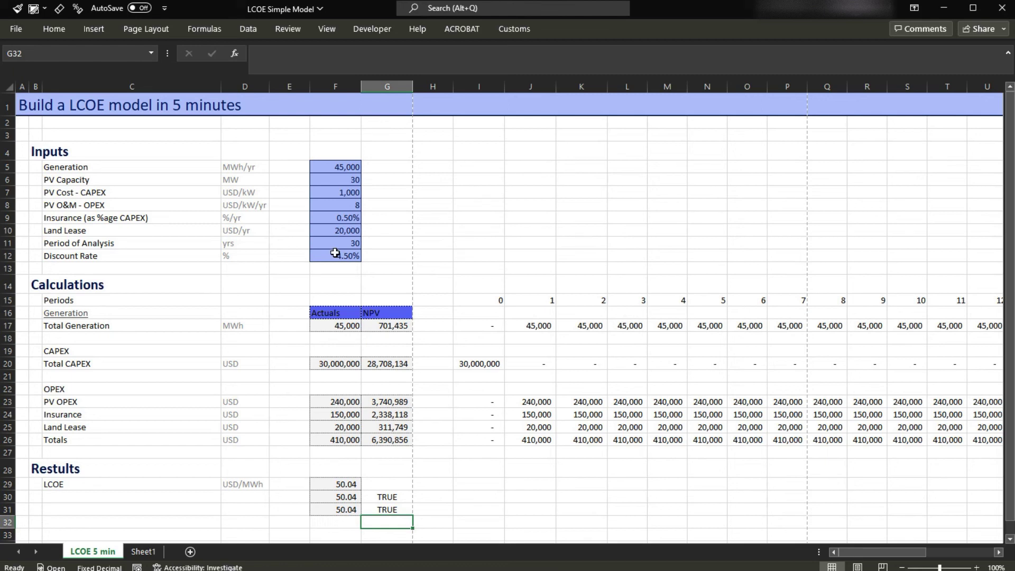